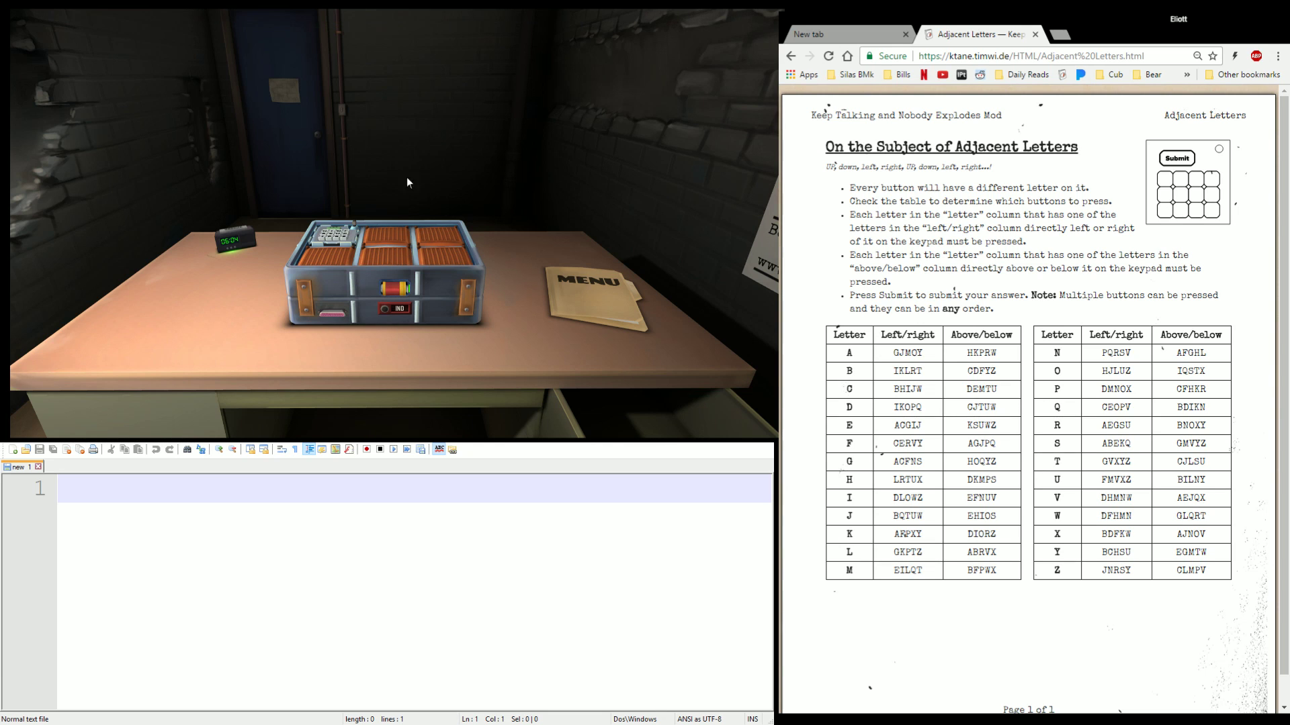
Pick up the bomb and zoom in on the Adjacent Letters module HIWF/SXUC/JPRA
left_click(364, 232)
left_click(345, 199)
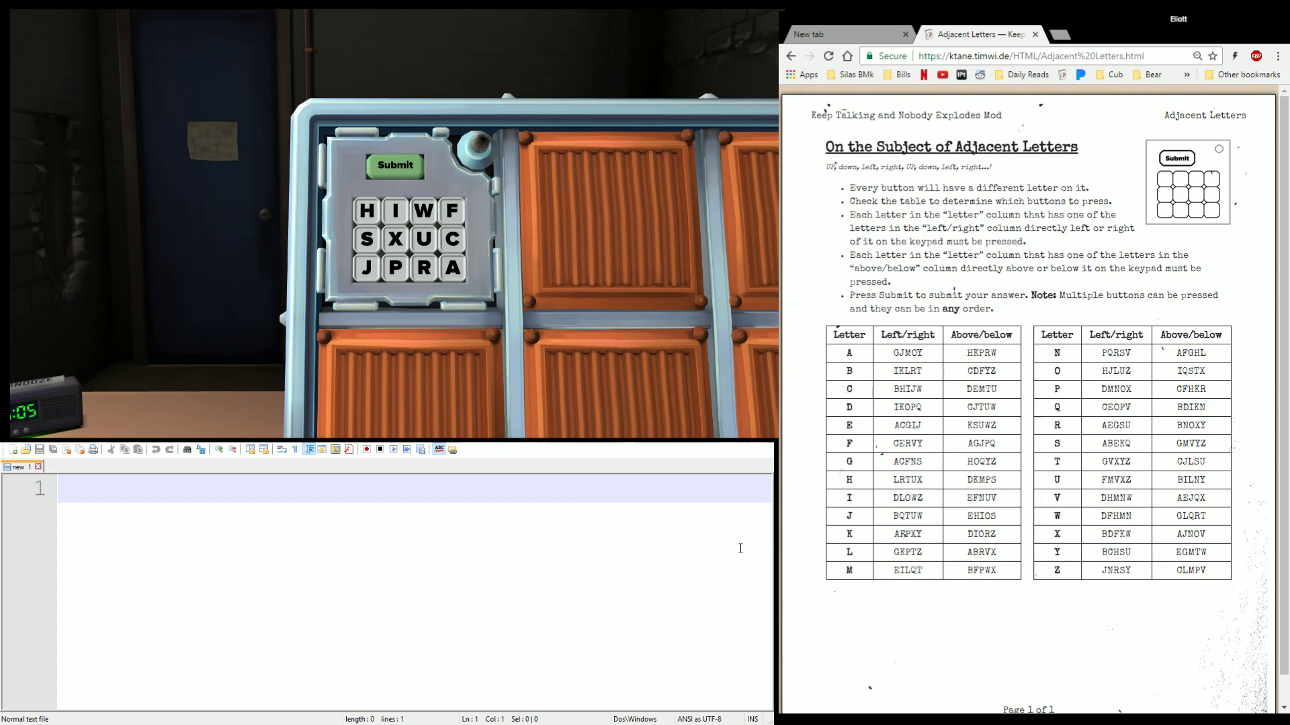
type("HI")
type("WF")
Enter the keypad rows HIWF, SXUC, JPRA on separate lines with two blank lines below
key("Return")
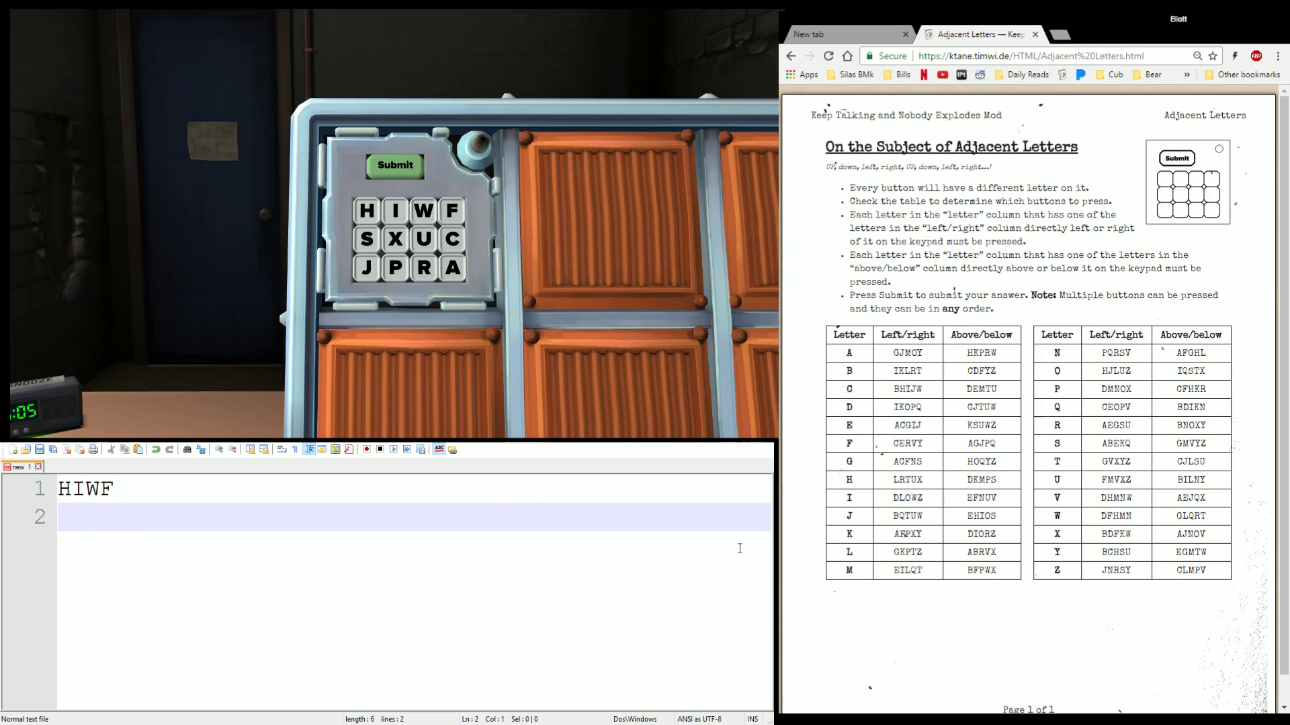
type("SXUC")
key("Return")
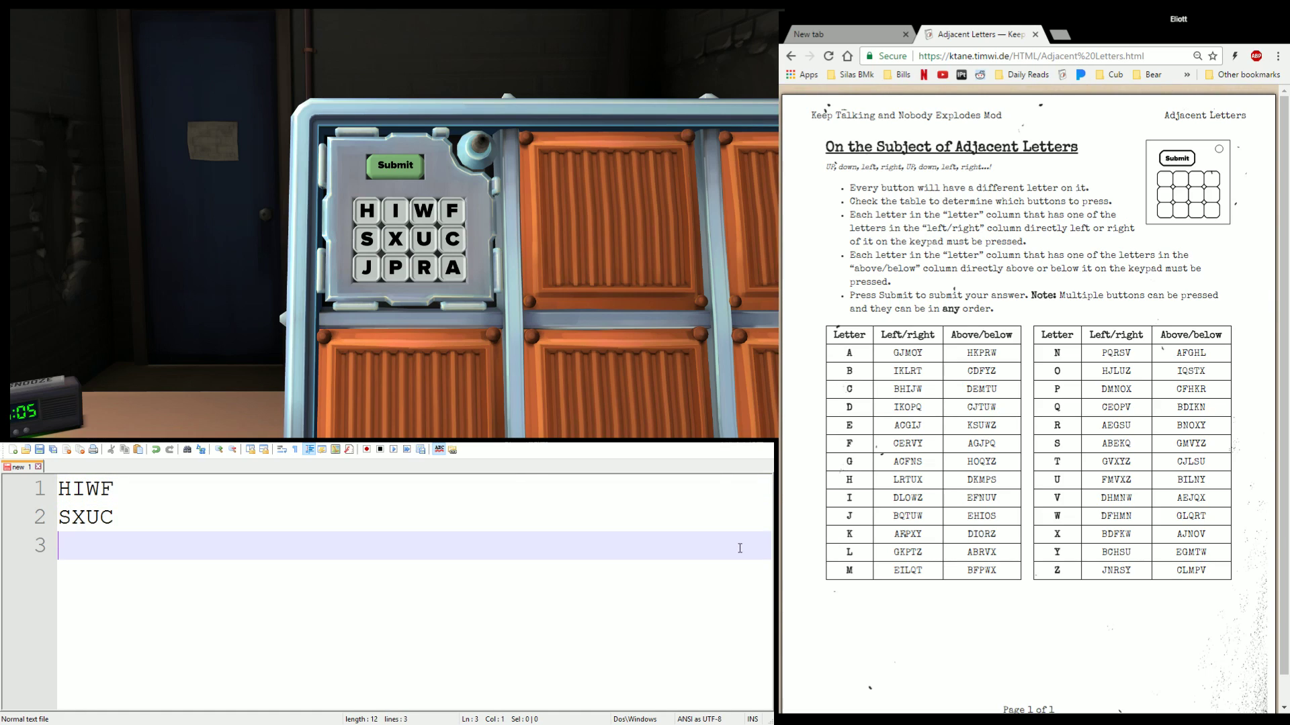
type("JPRA")
key("Return")
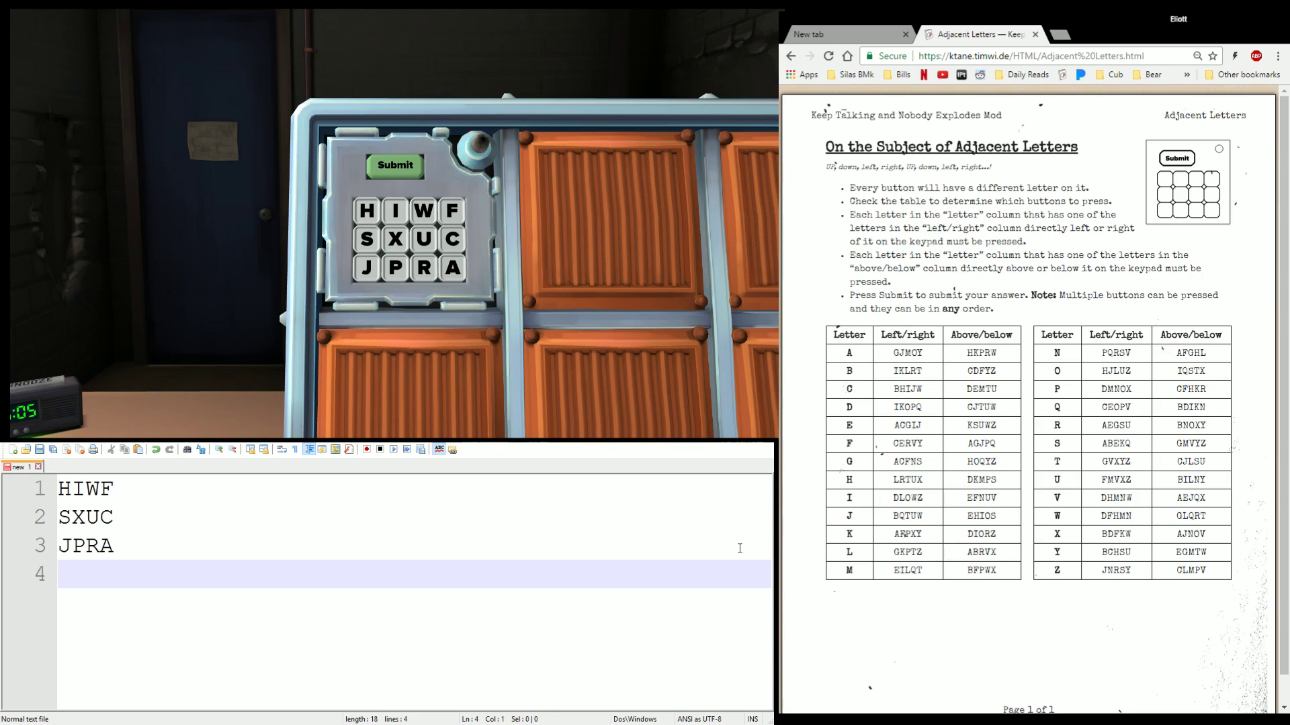
key("Return")
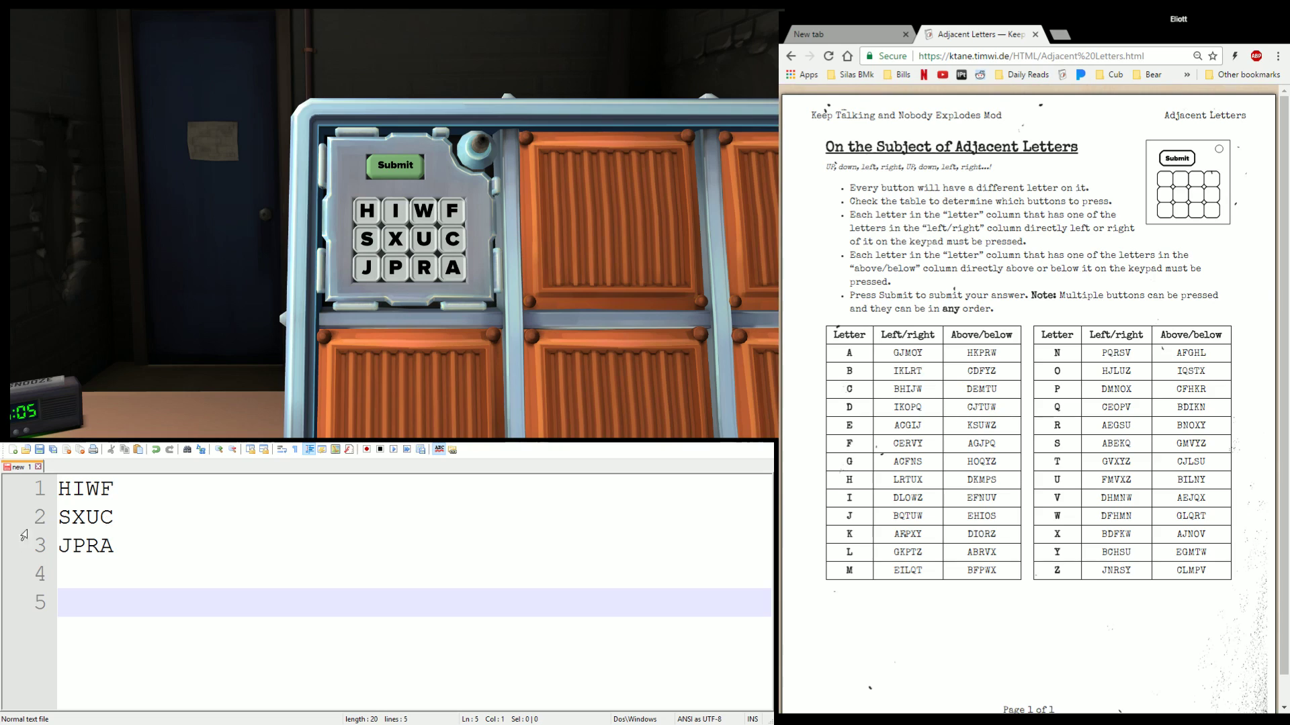
Select row HIWF in the note and look up the H/U row in the manual's letter table
double_click(69, 494)
left_click(76, 495)
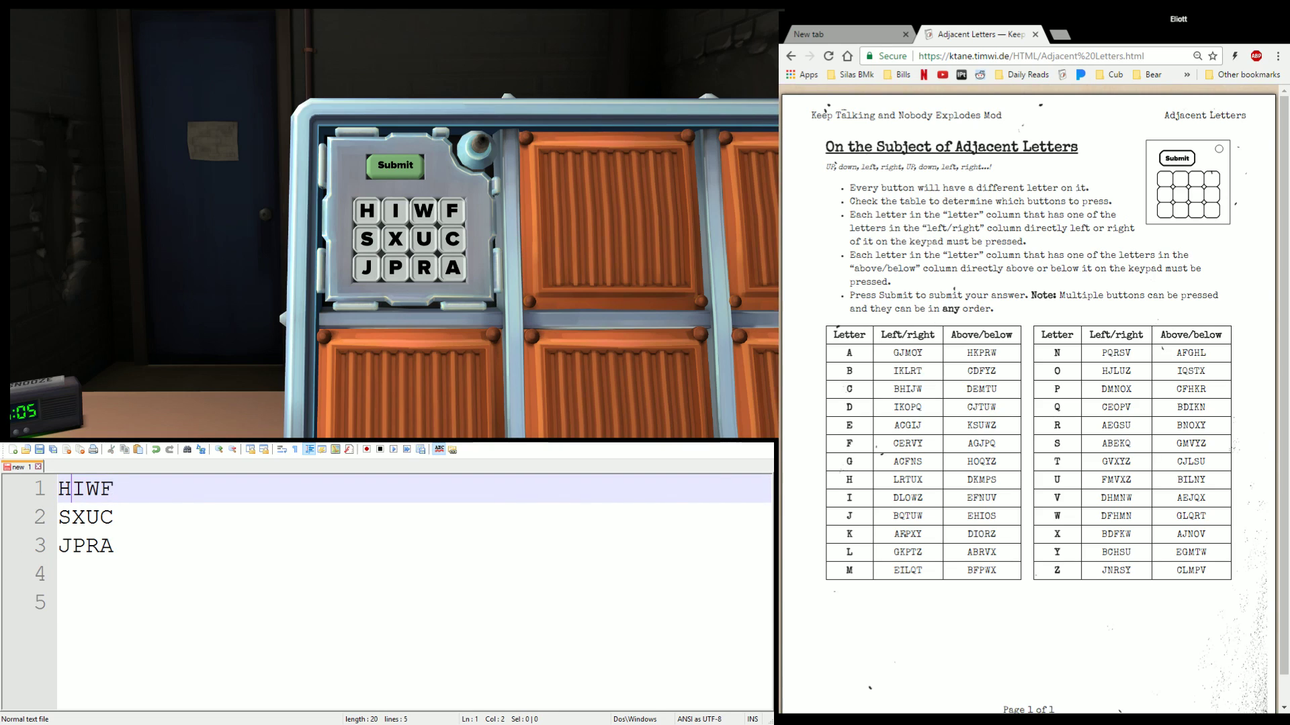
left_click(854, 485, "ctrl")
left_click(856, 486, "shift")
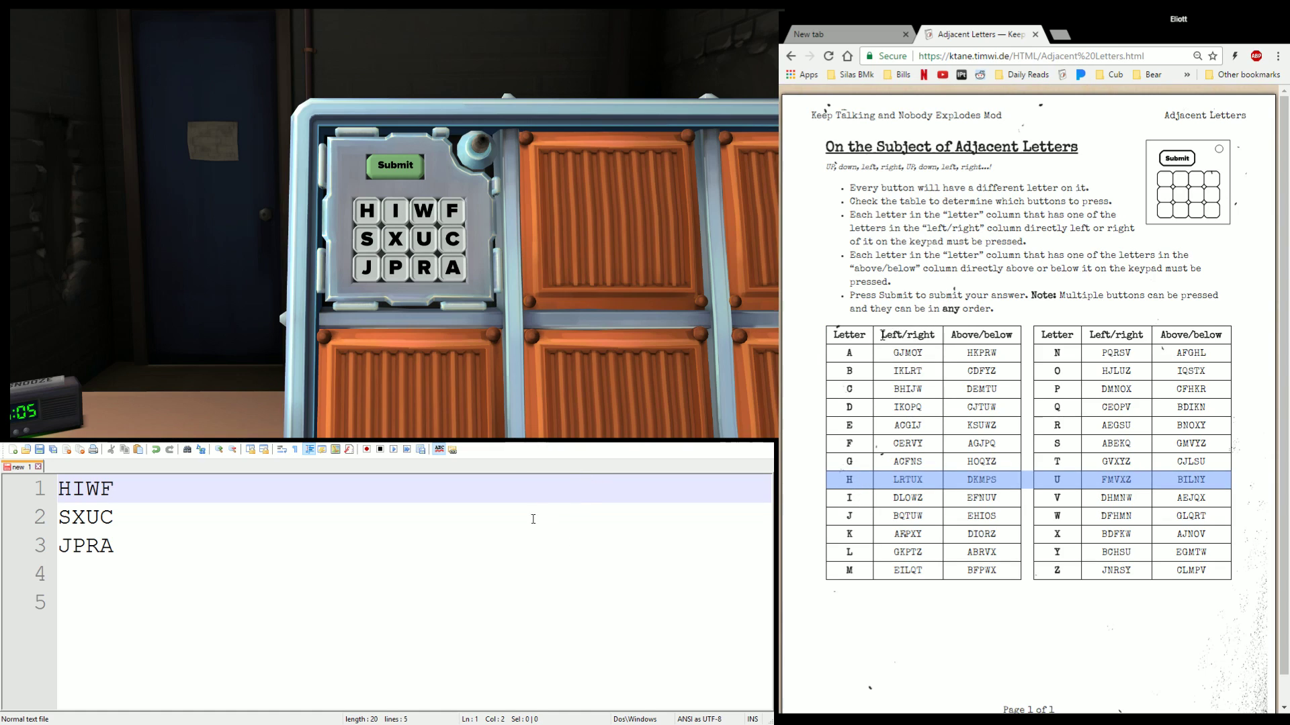
Highlight the Left/right and Above/below column headings of the manual table
left_click_drag(881, 334, 926, 334)
left_click(891, 487)
left_click_drag(952, 335, 1013, 334)
left_click(1000, 475)
Write press marks ***X on line 5 after checking rows I/V and J/W in the manual
left_click(233, 622)
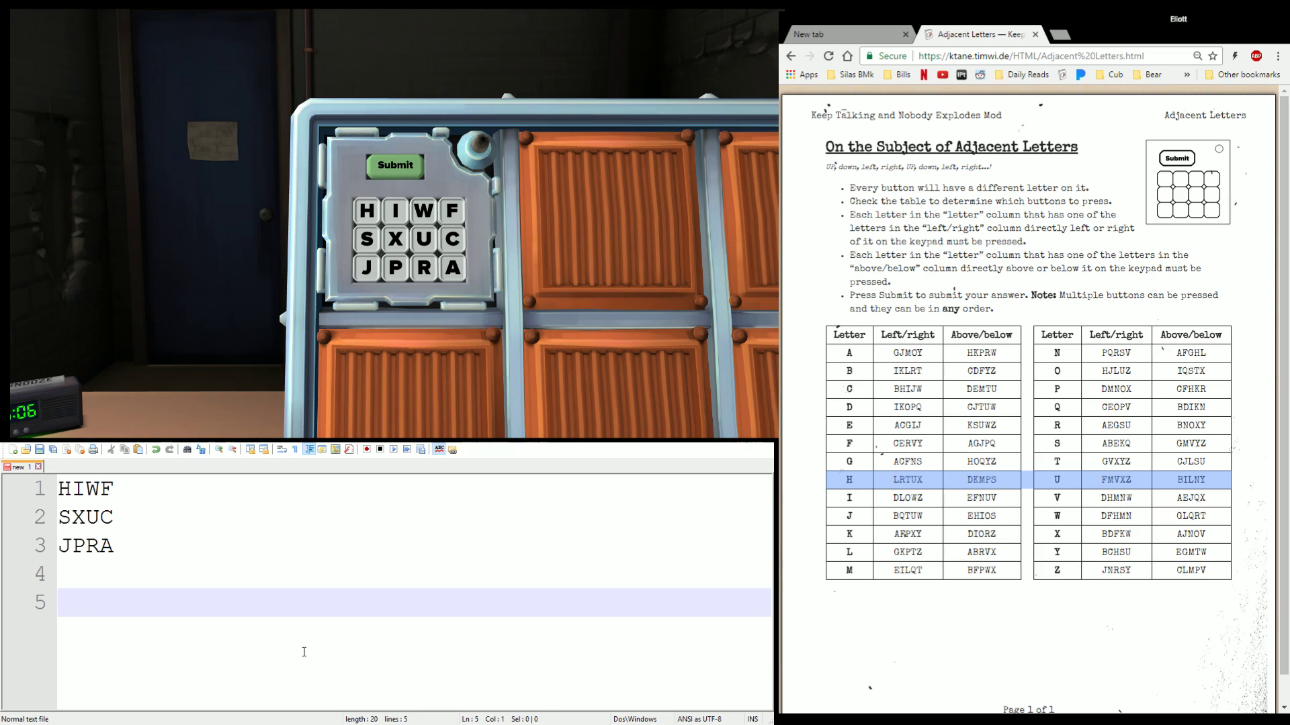
type("*")
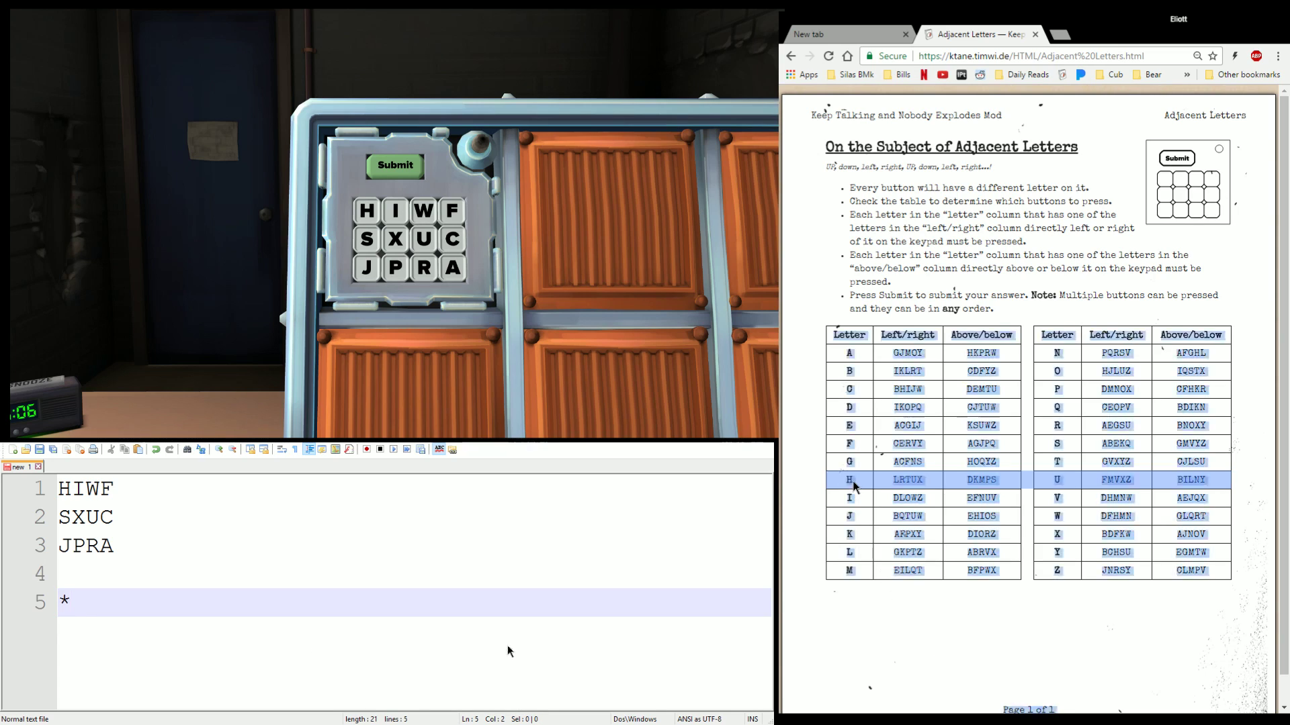
left_click(852, 500)
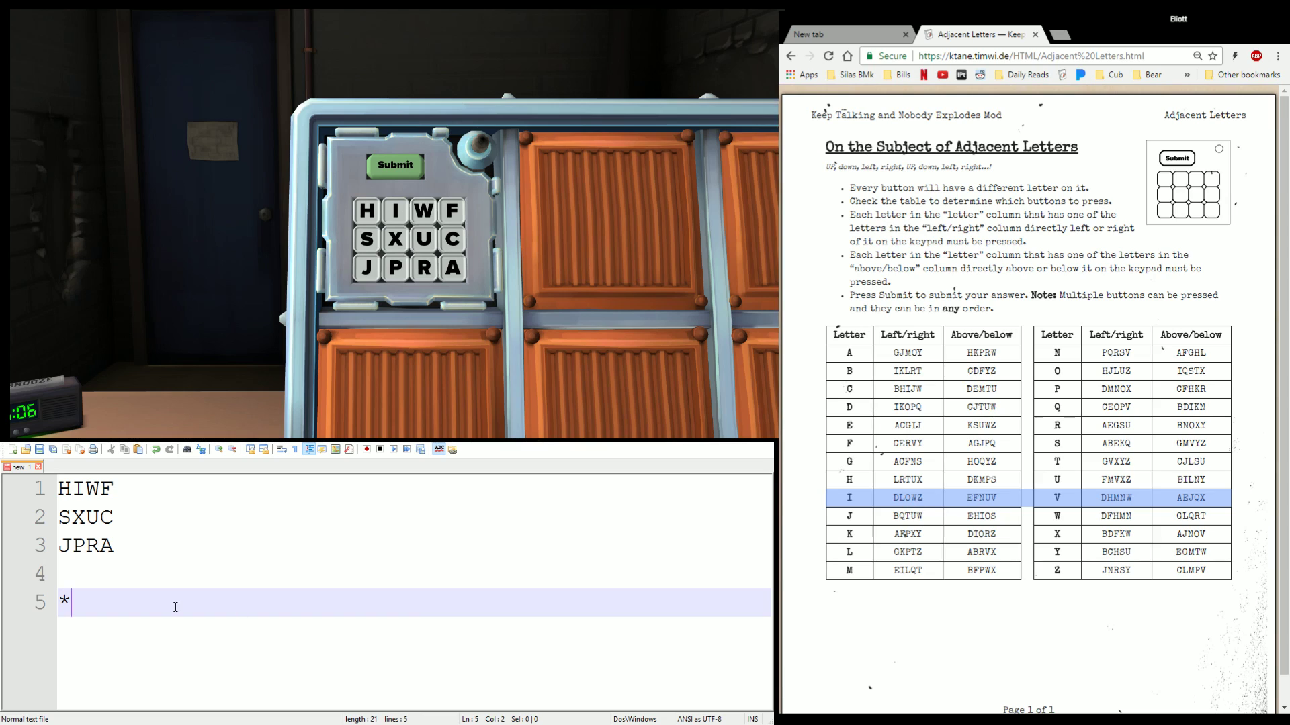
type("*")
left_click(845, 502, "ctrl")
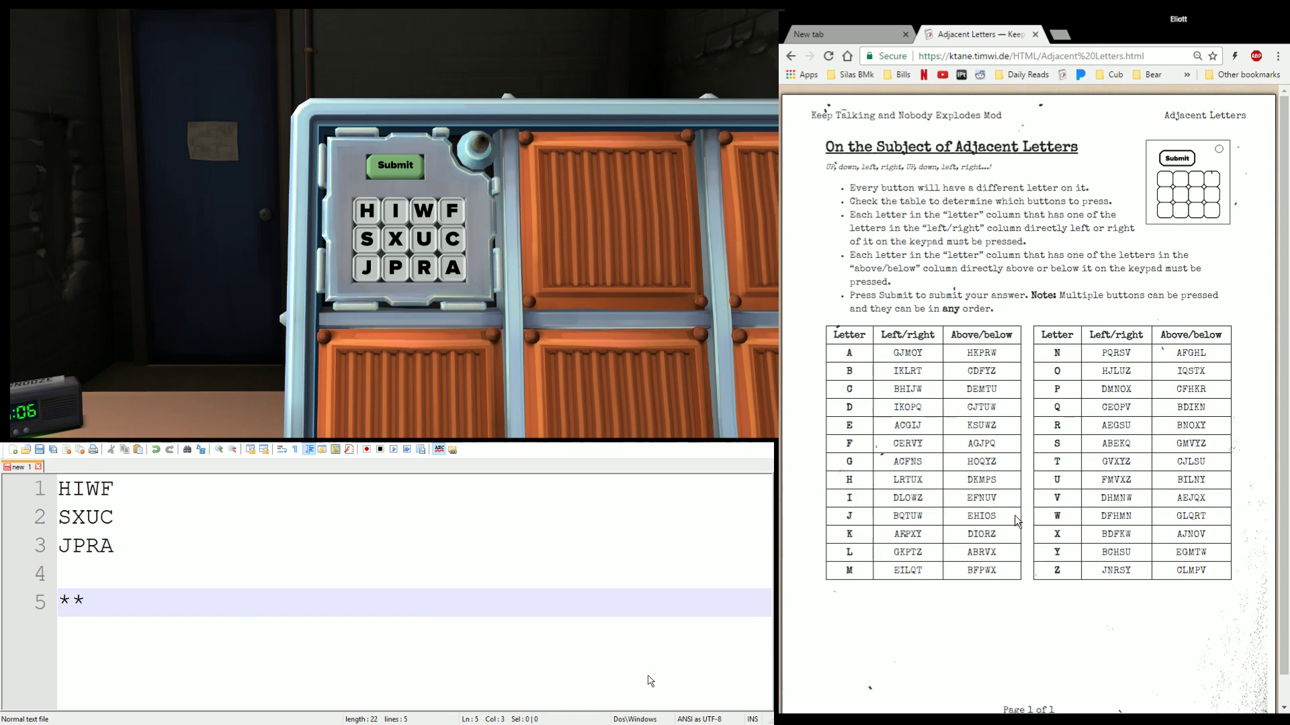
left_click(1072, 517, "ctrl")
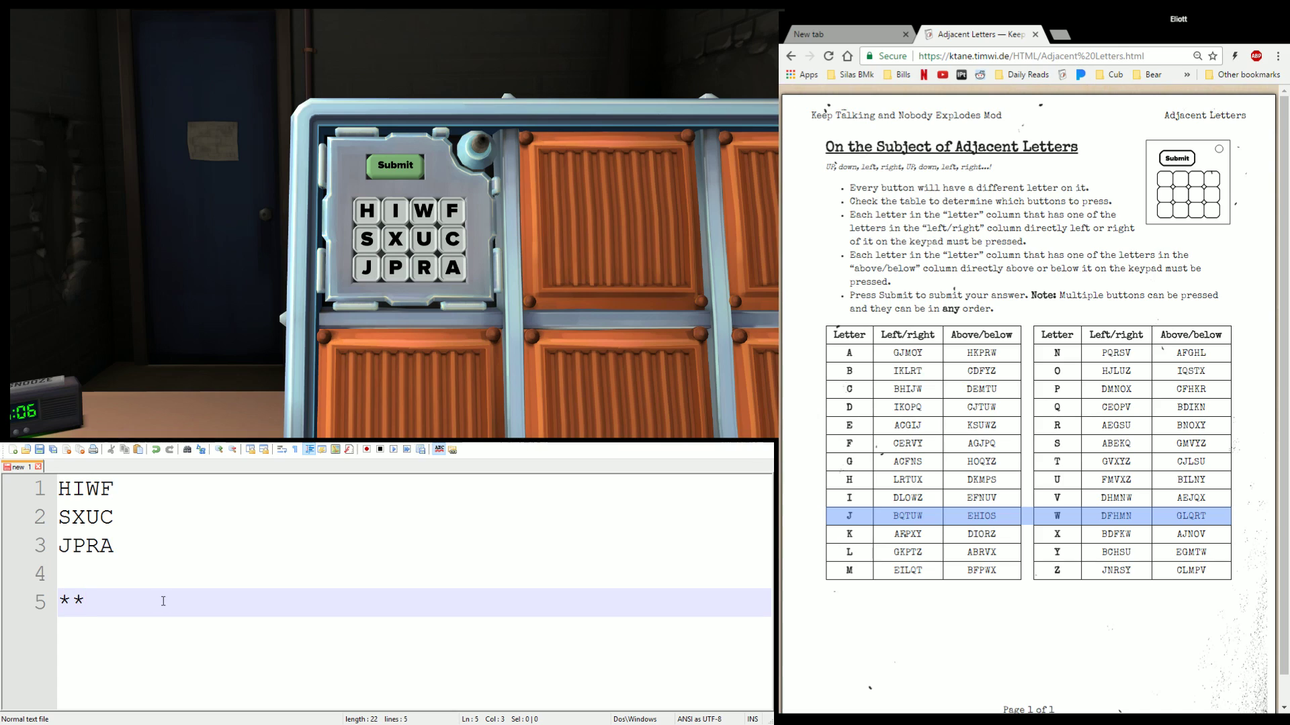
type("*")
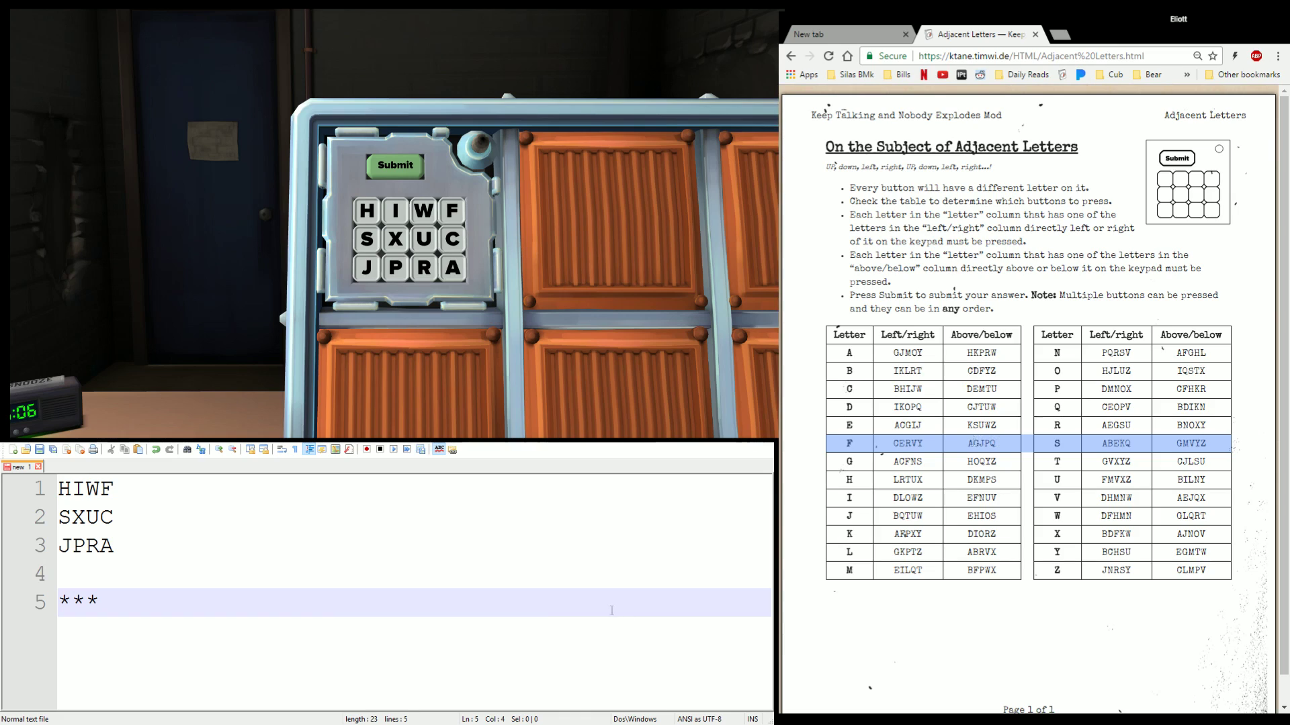
type("XX")
key("BackSpace")
key("Return")
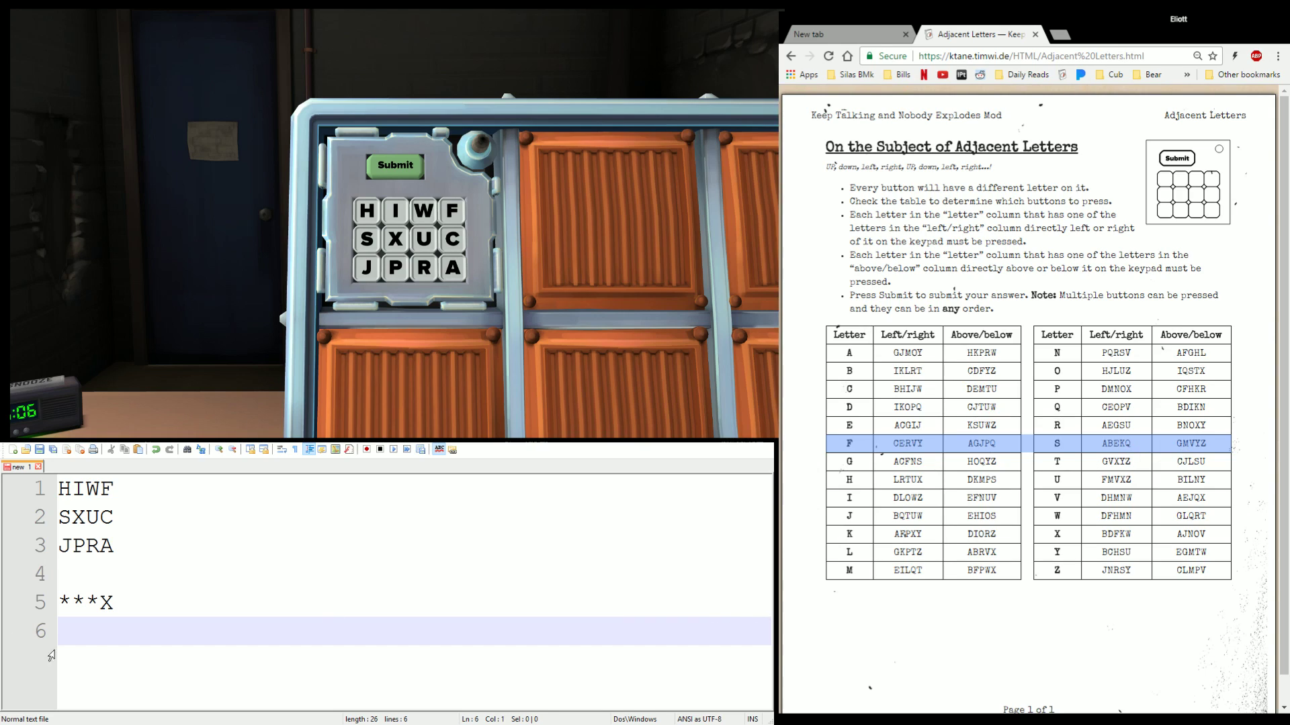
Begin line 6 marks, checking the K/X and H/U rows of the manual table
left_click(99, 641)
type("X")
left_click(1059, 451)
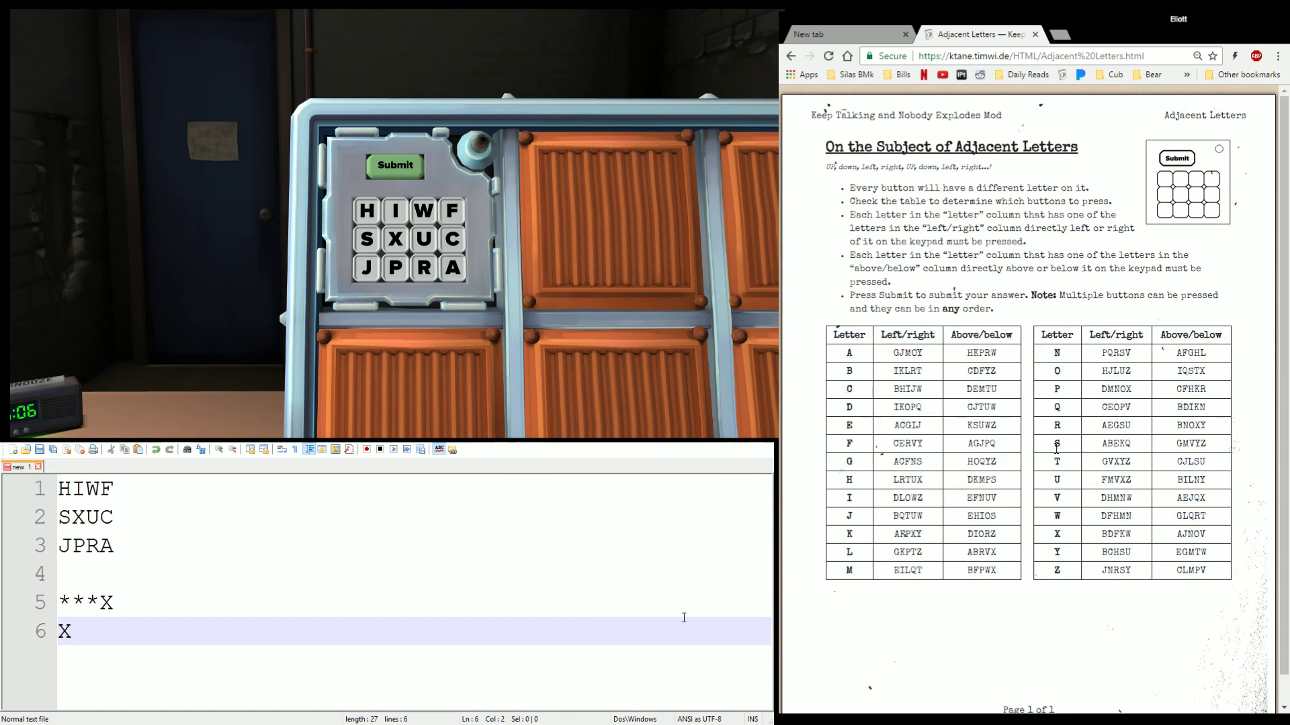
left_click(1057, 535)
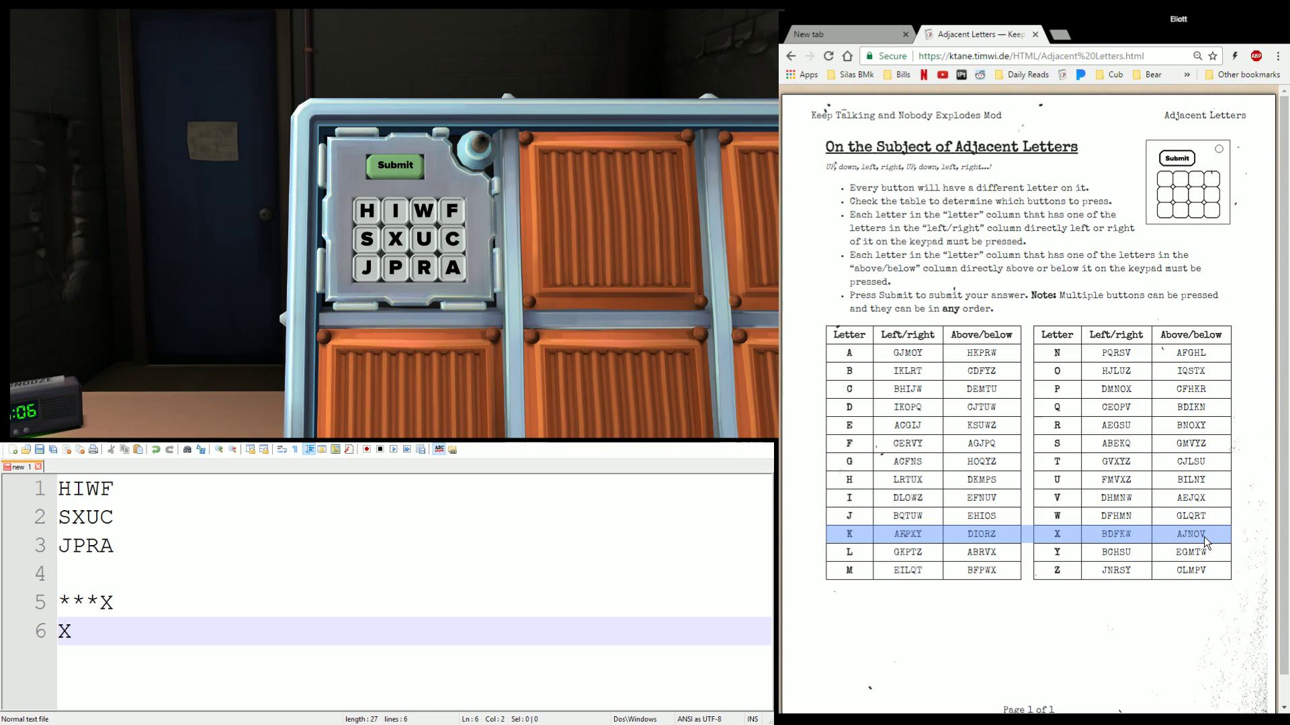
type("X")
left_click(1066, 542)
left_click(1060, 490)
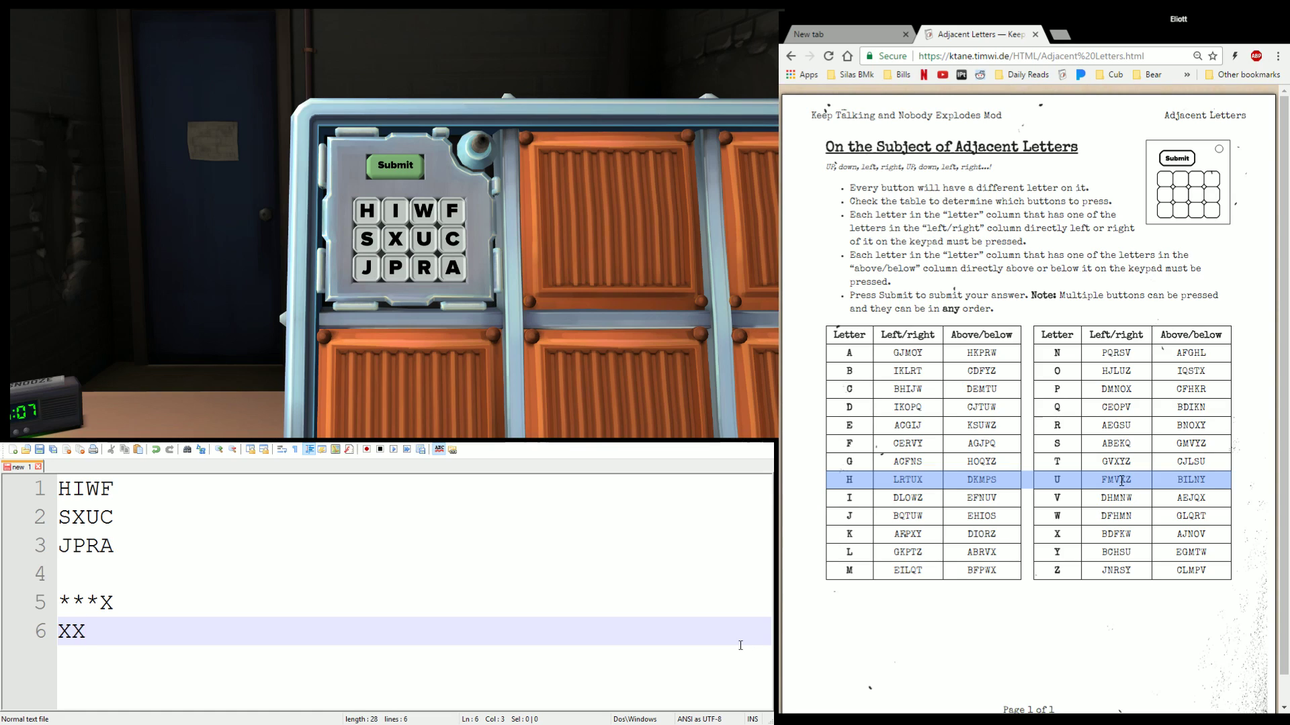
type("*")
Finish line 6 as XX*X using the C/P and J/W rows, then start line 7
left_click(1099, 486)
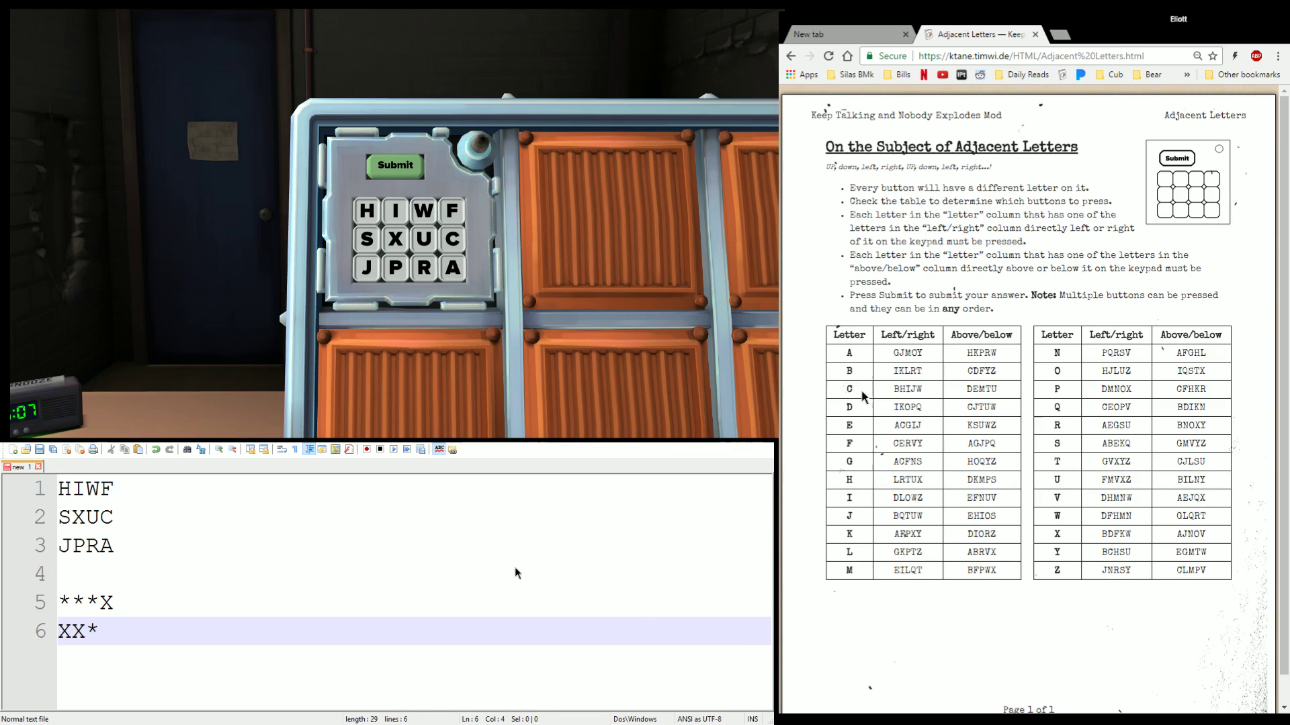
left_click(912, 398)
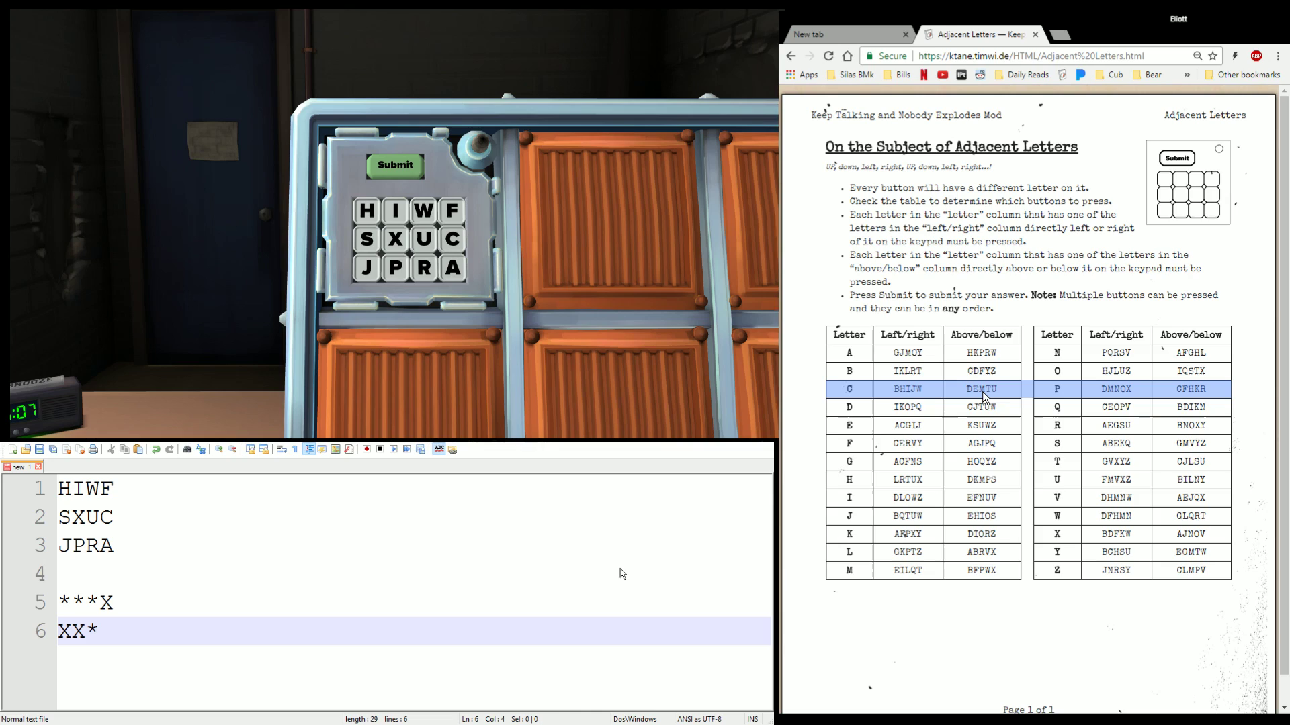
left_click(864, 395)
left_click(862, 514)
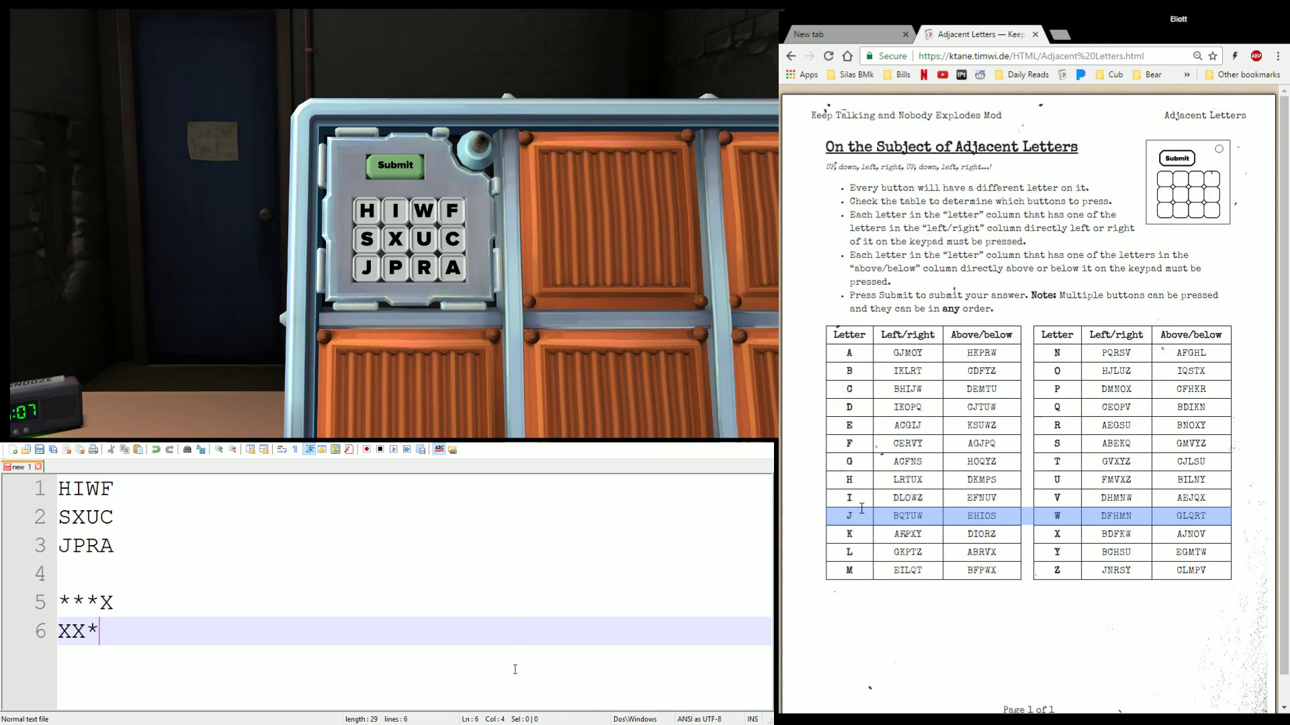
type("X")
key("Return")
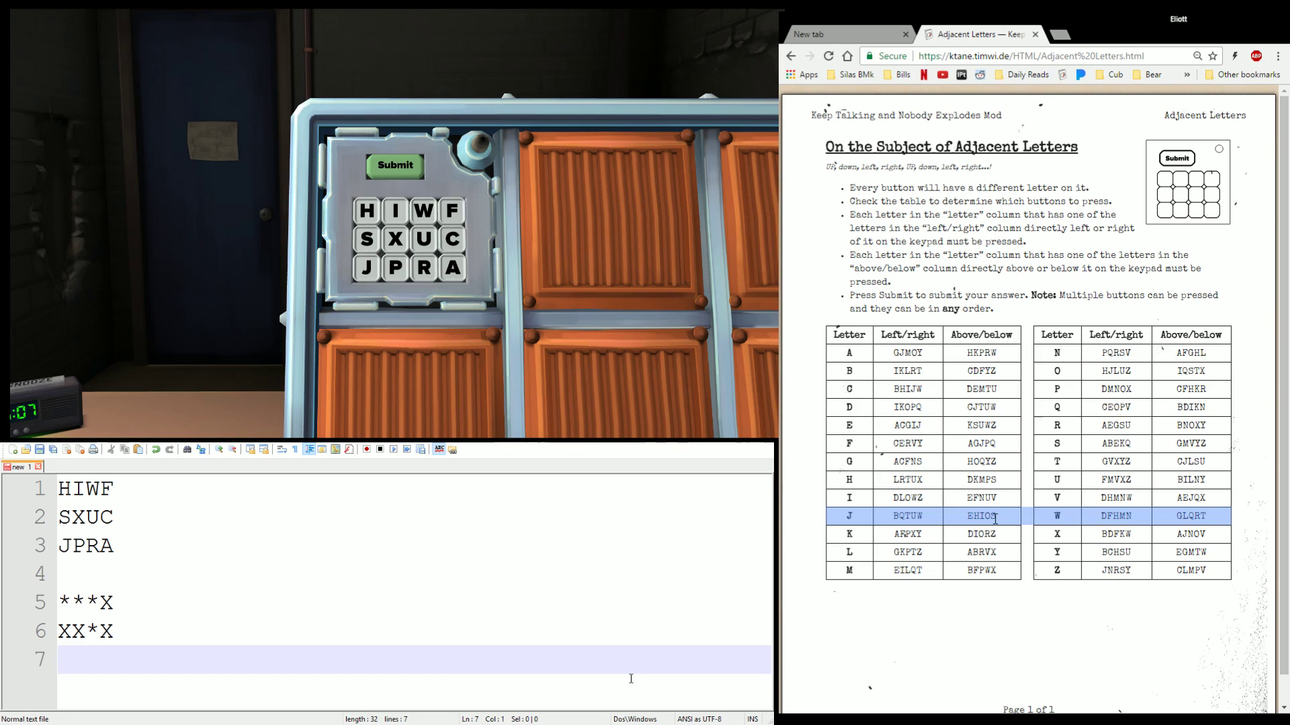
type("*")
Write press marks *X*X on line 7, checking rows C/P, E/R and A/N in the manual
left_click(849, 526)
left_click(1074, 394)
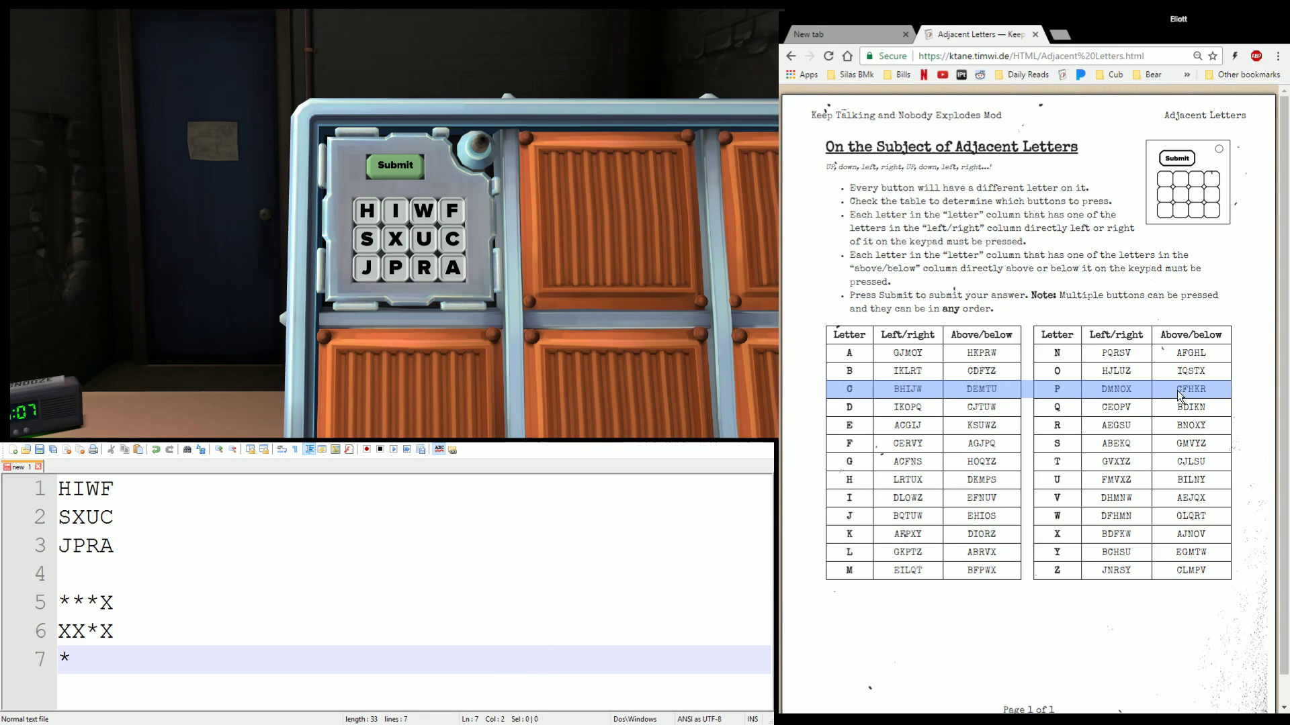
type("X")
left_click(1075, 395)
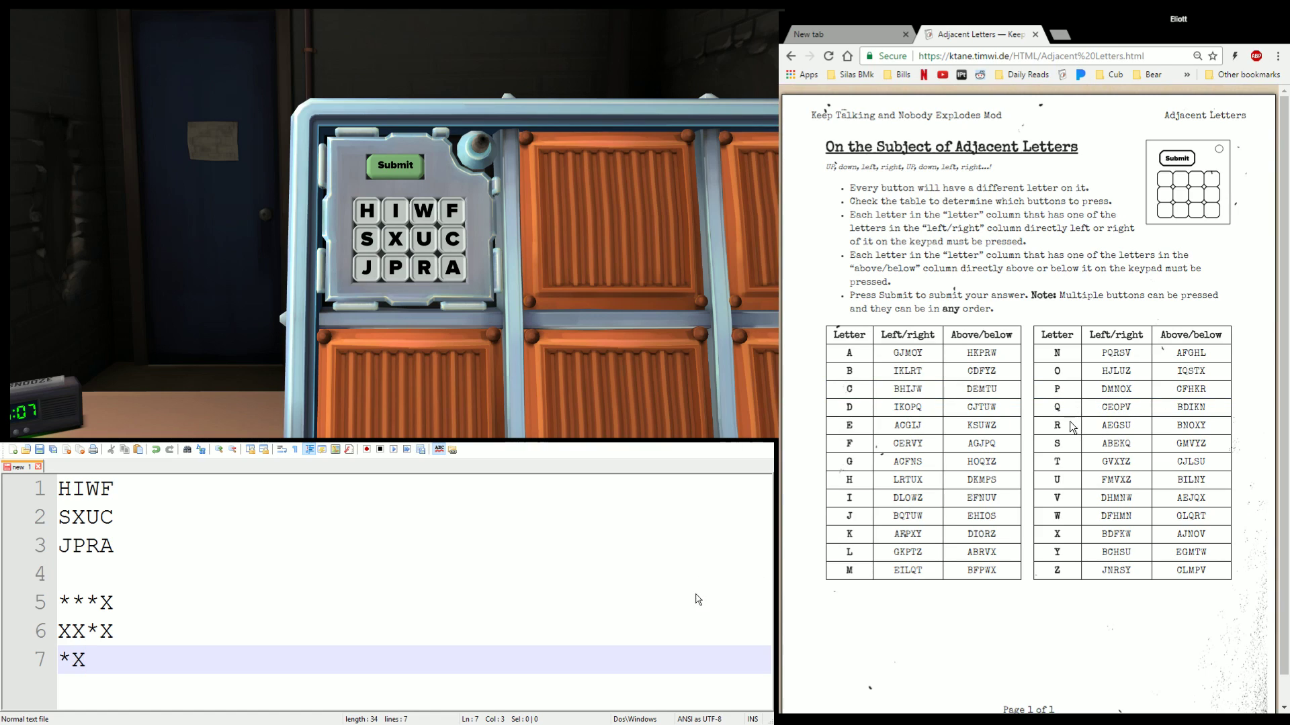
left_click(1073, 427)
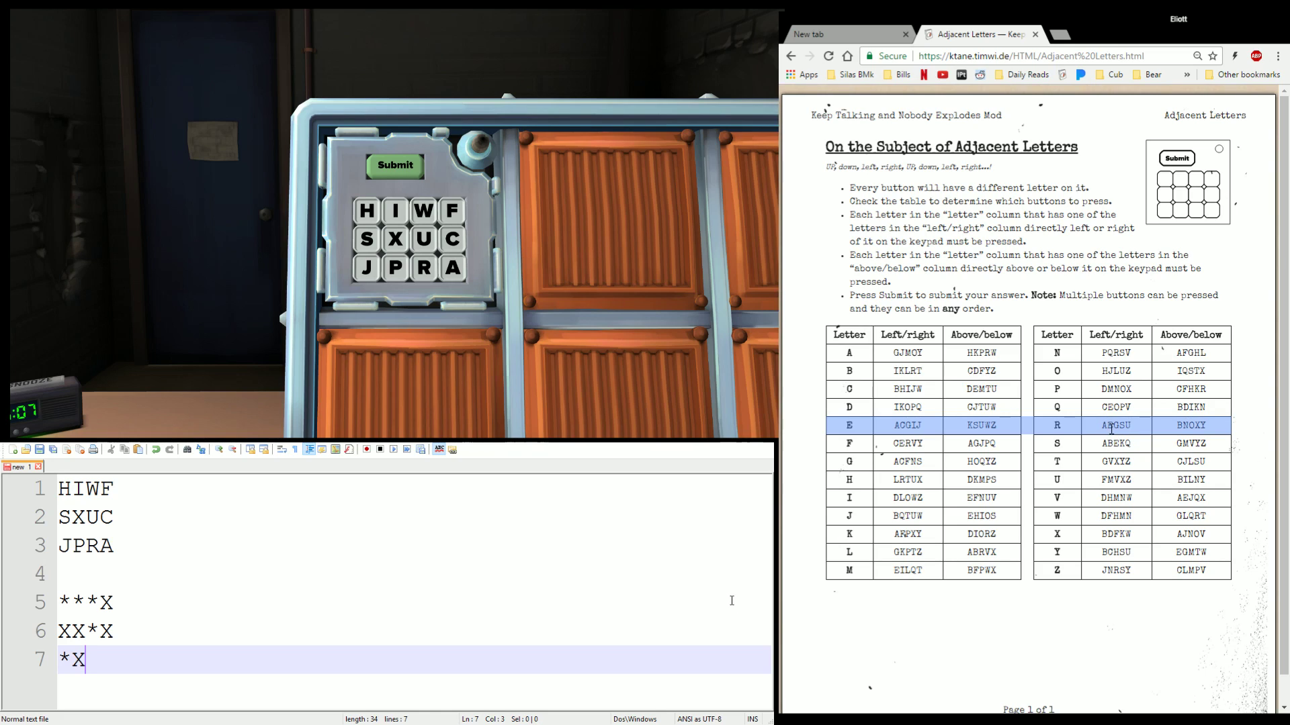
type("*")
left_click(886, 359)
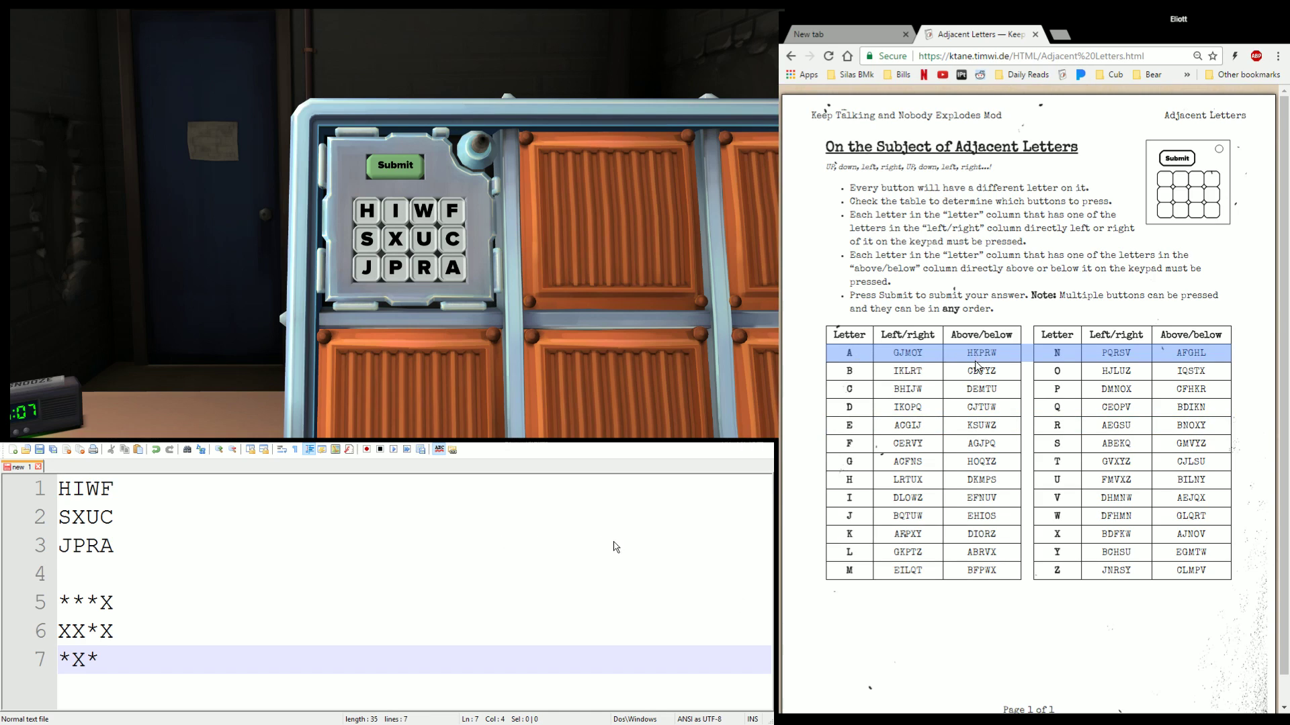
type("X")
Press keys I, W, J and R on the module keypad and submit to solve it
mouse_move(1282, 393)
left_click(853, 350)
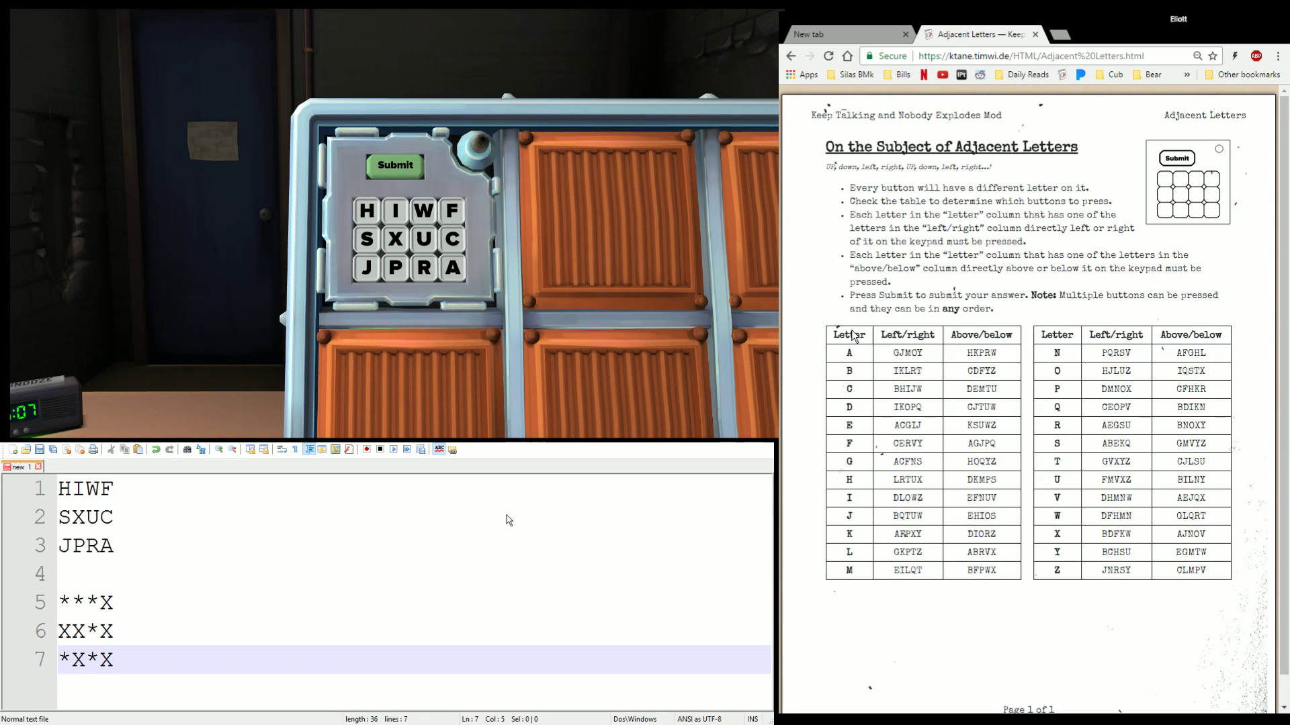
left_click(404, 214)
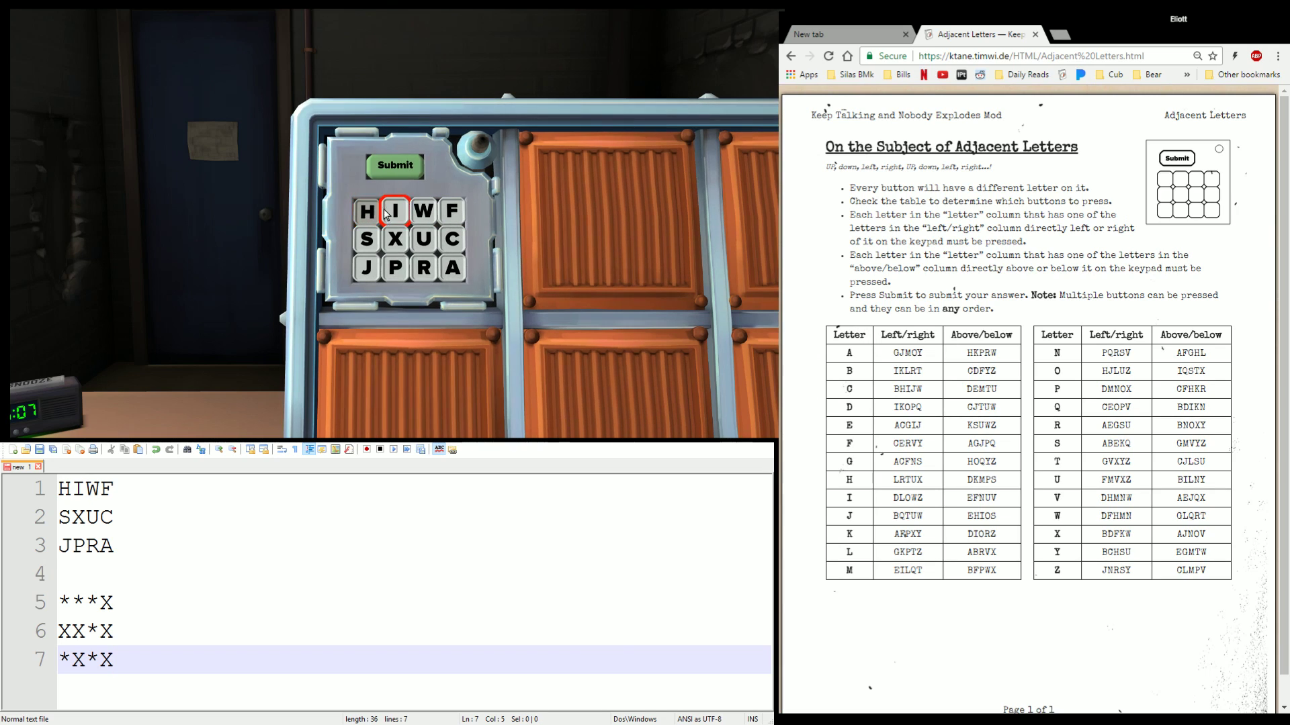
left_click(424, 214)
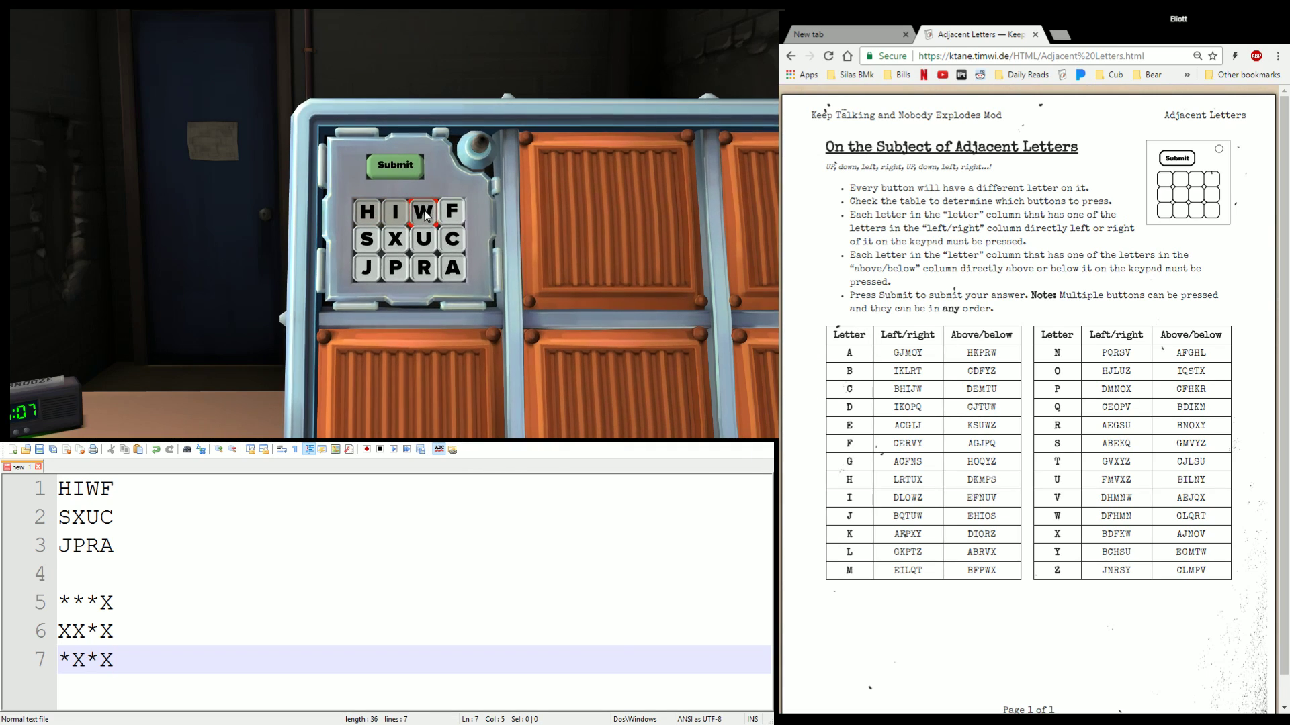
left_click(366, 266)
left_click(424, 266)
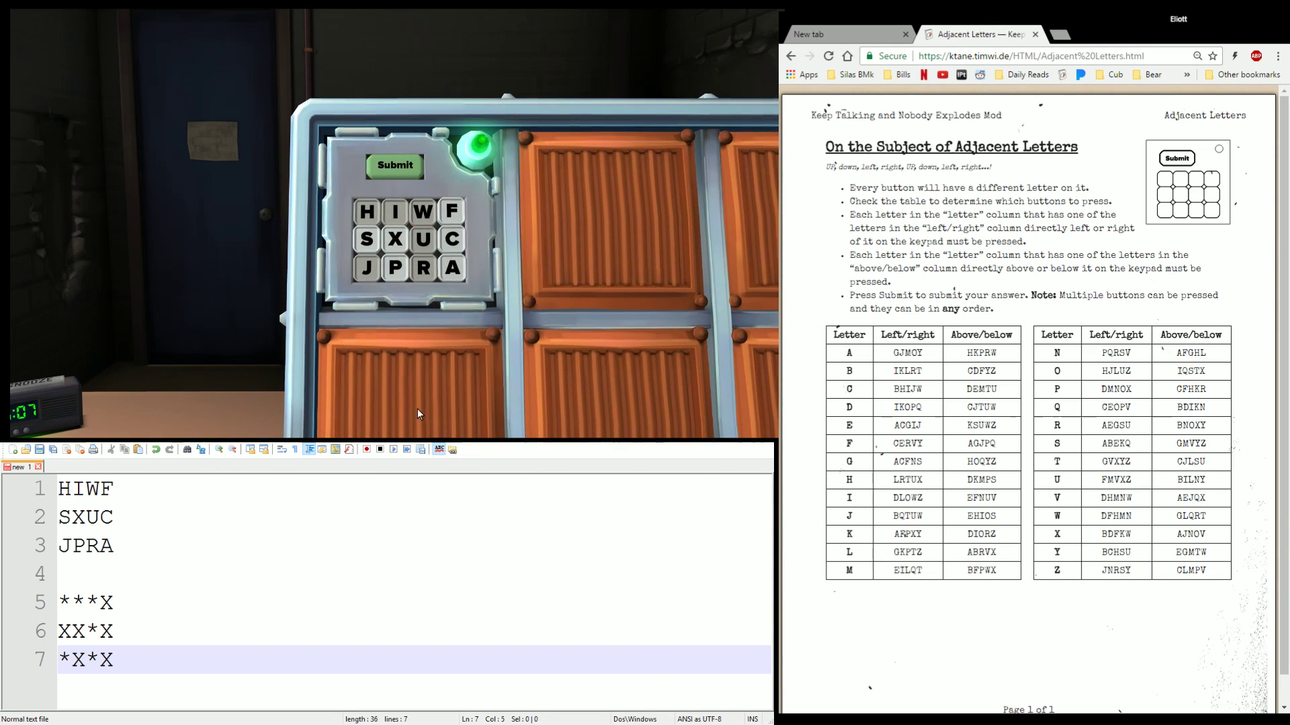
Back out from the solved module to view the bomb and table
right_click(416, 371)
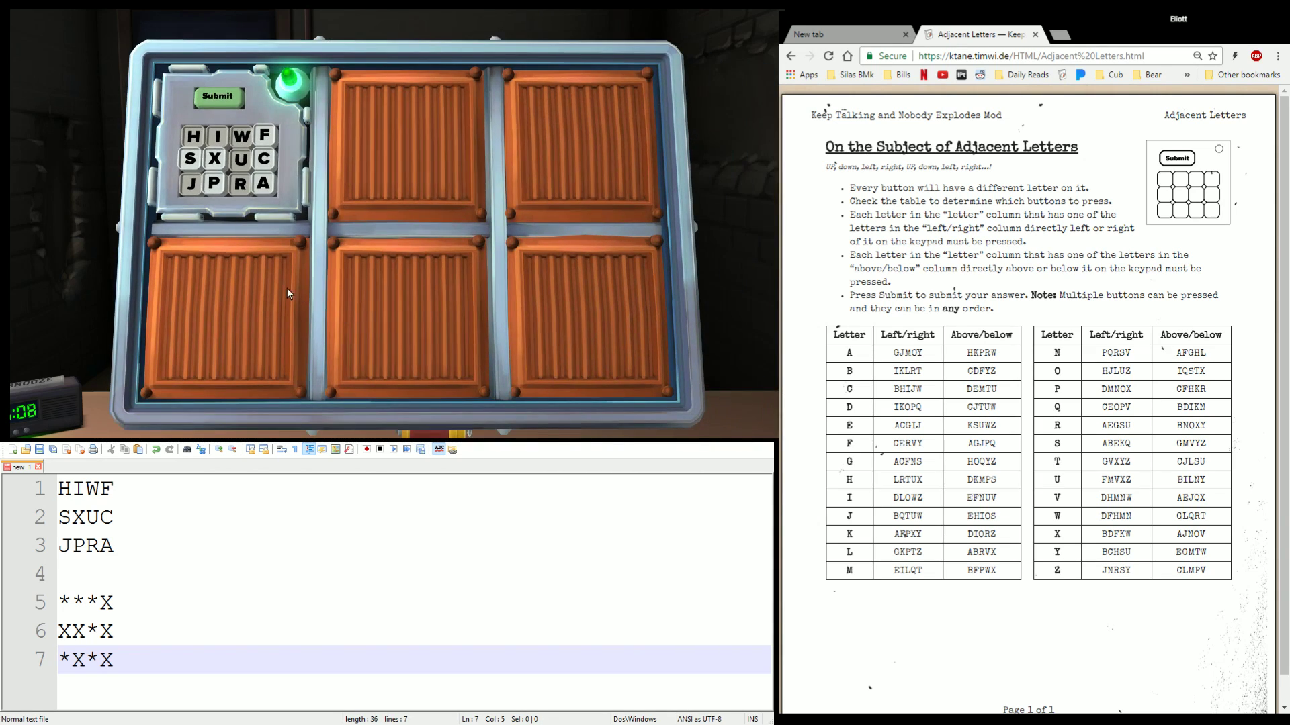
right_click(284, 287)
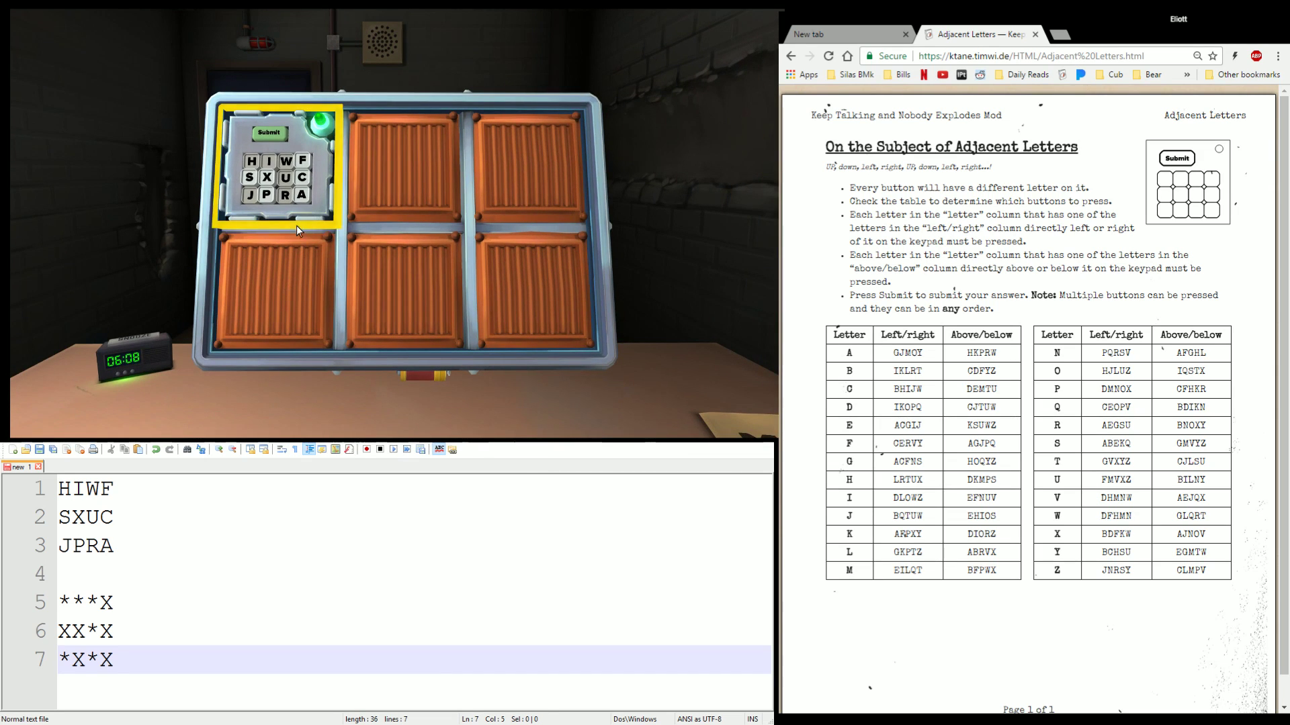
Turn the bomb to its other face and zoom in on the ZBGT/JUPW/QOIC letter module
left_click_drag(296, 225, 505, 244)
left_click(460, 203)
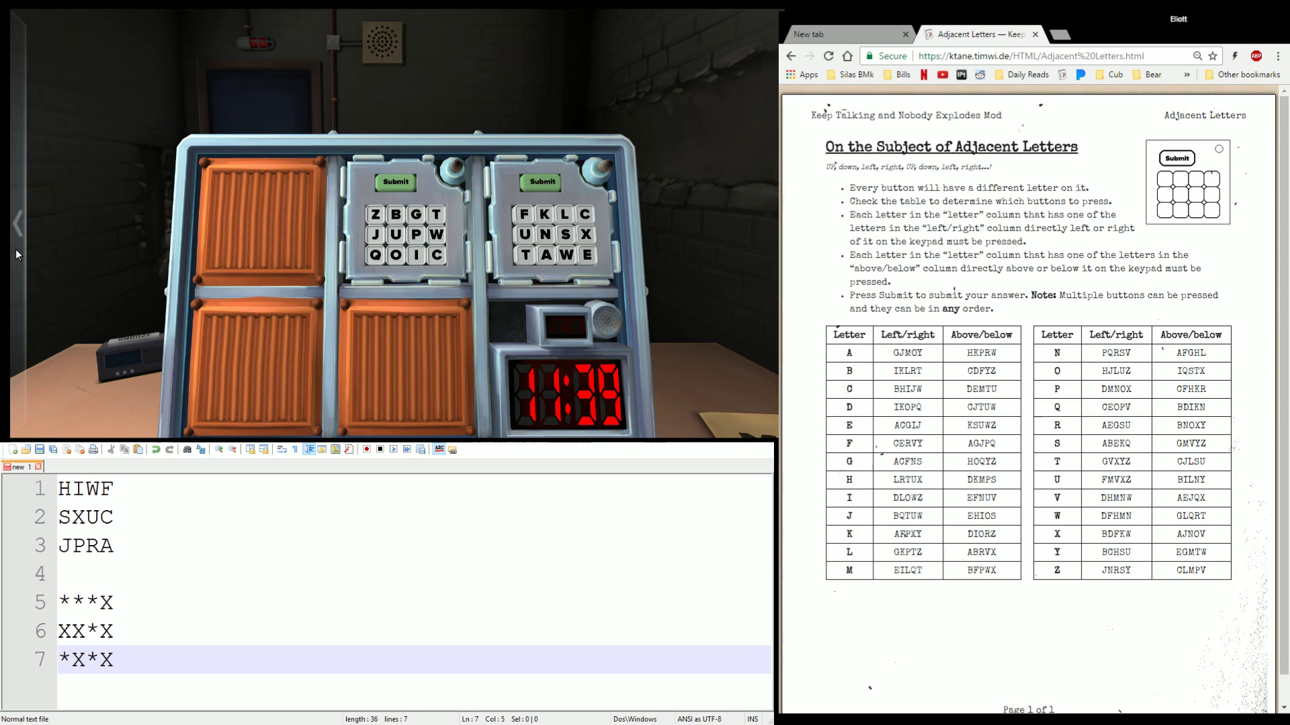
right_click(162, 348)
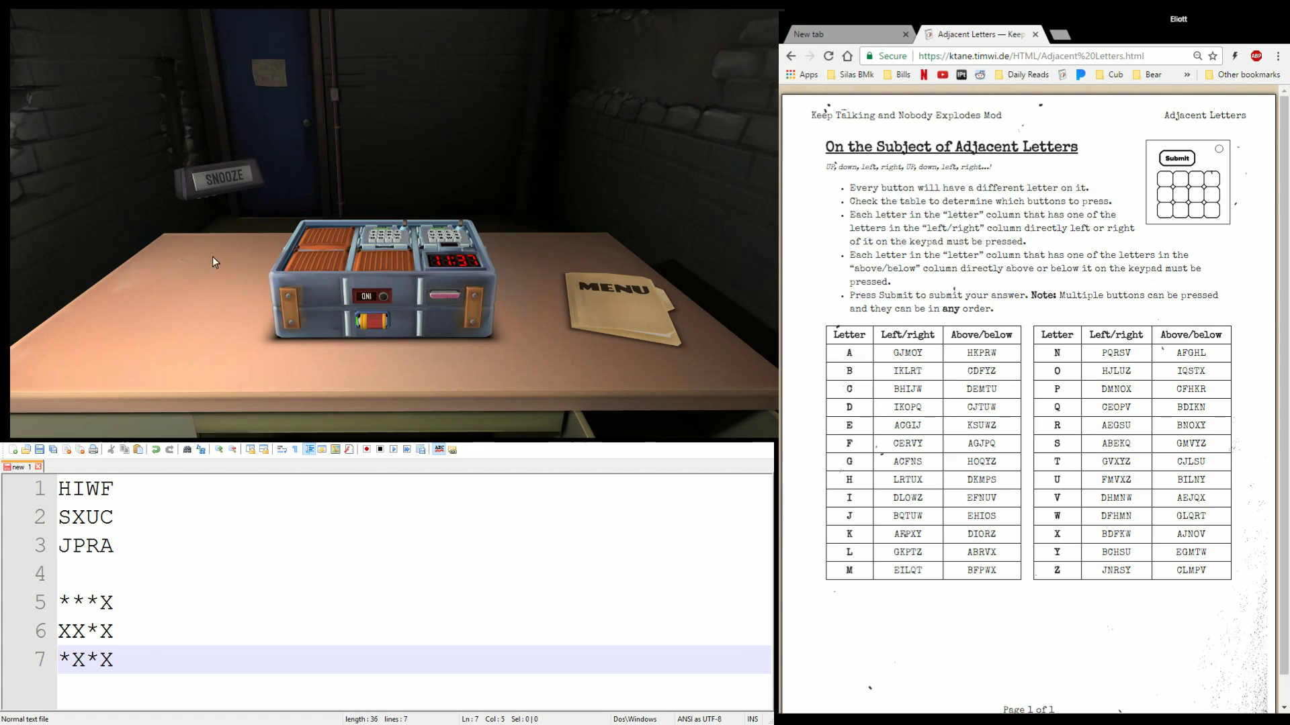
left_click(599, 408)
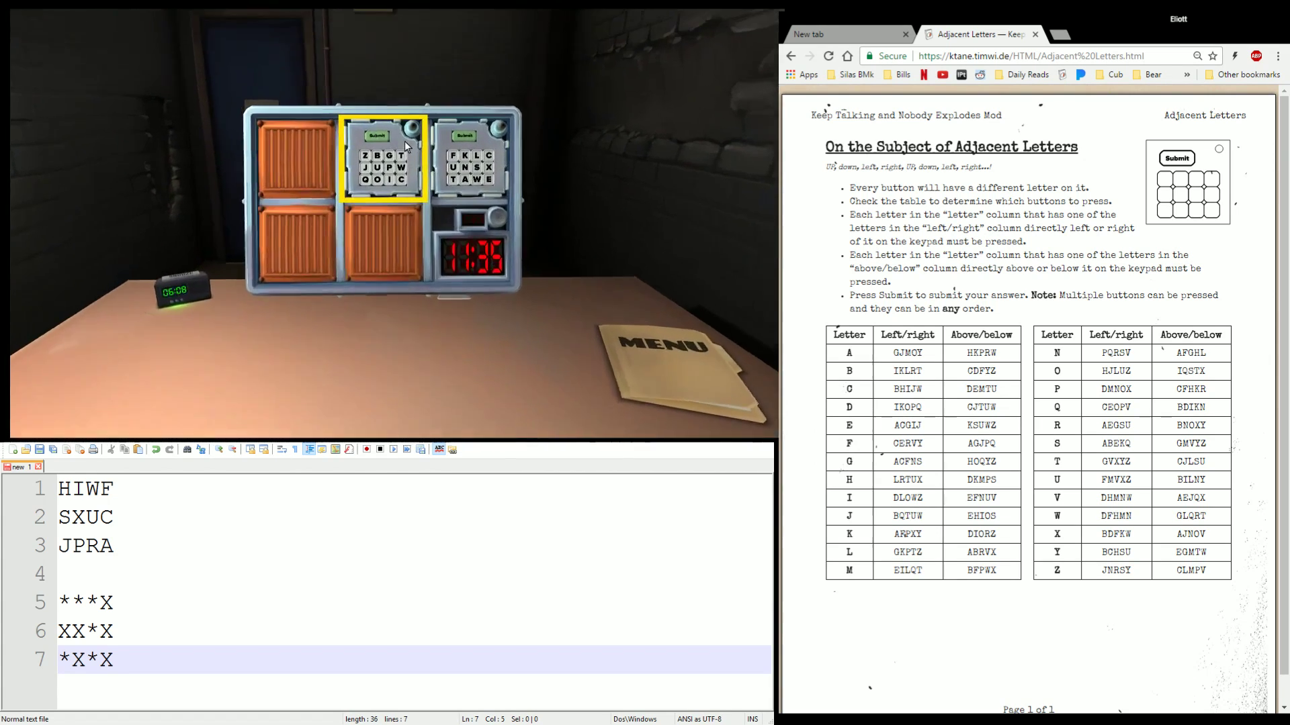
left_click(592, 193)
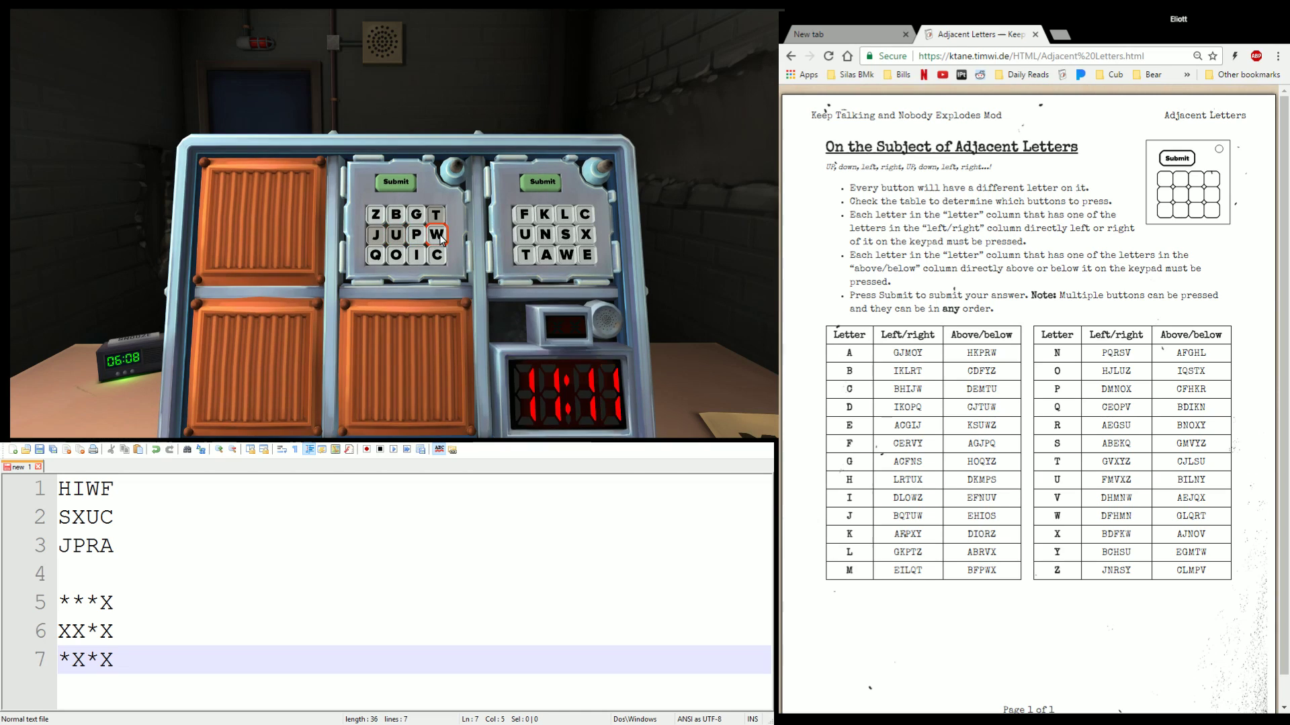
Submit the answer to solve the ZBGT/JUPW/QOIC module
left_click(398, 185)
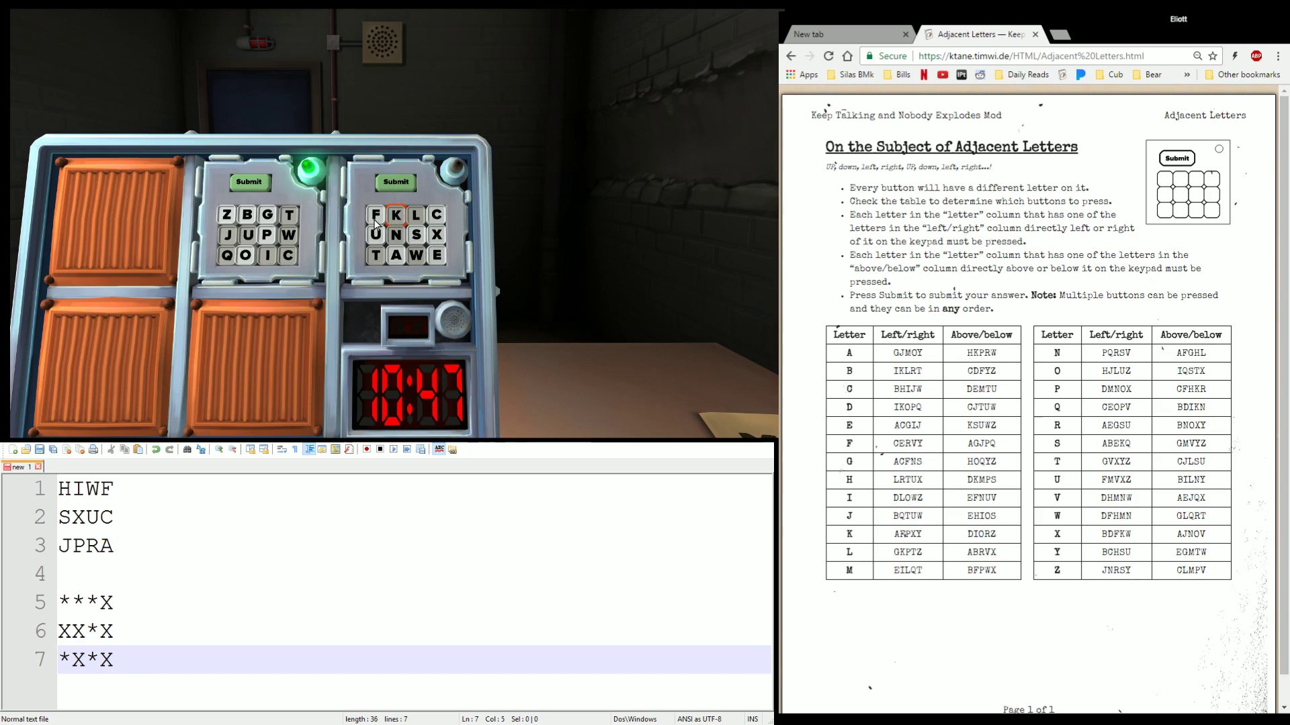
Mark the K, L, N and T entries in the manual table for the FKLC/UNSX/TAWE module
left_click_drag(900, 538, 886, 534)
left_click_drag(897, 553, 906, 552)
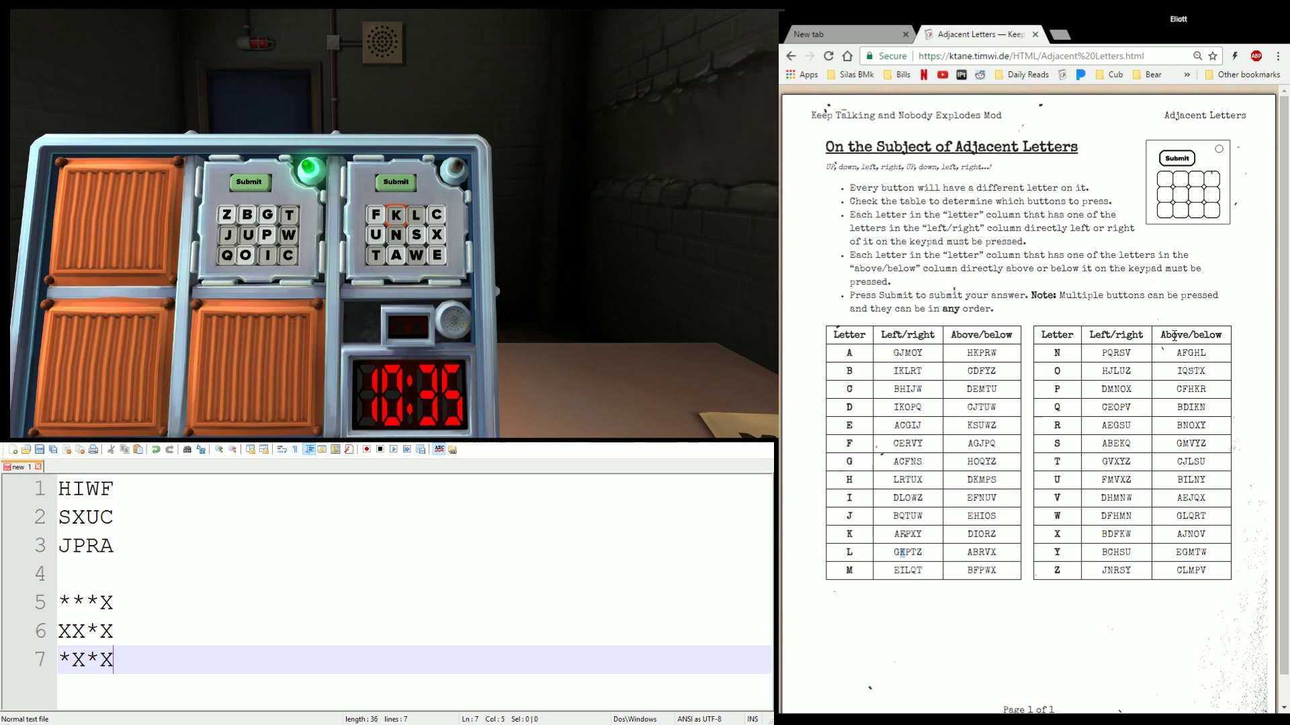
left_click_drag(1132, 354, 1112, 356)
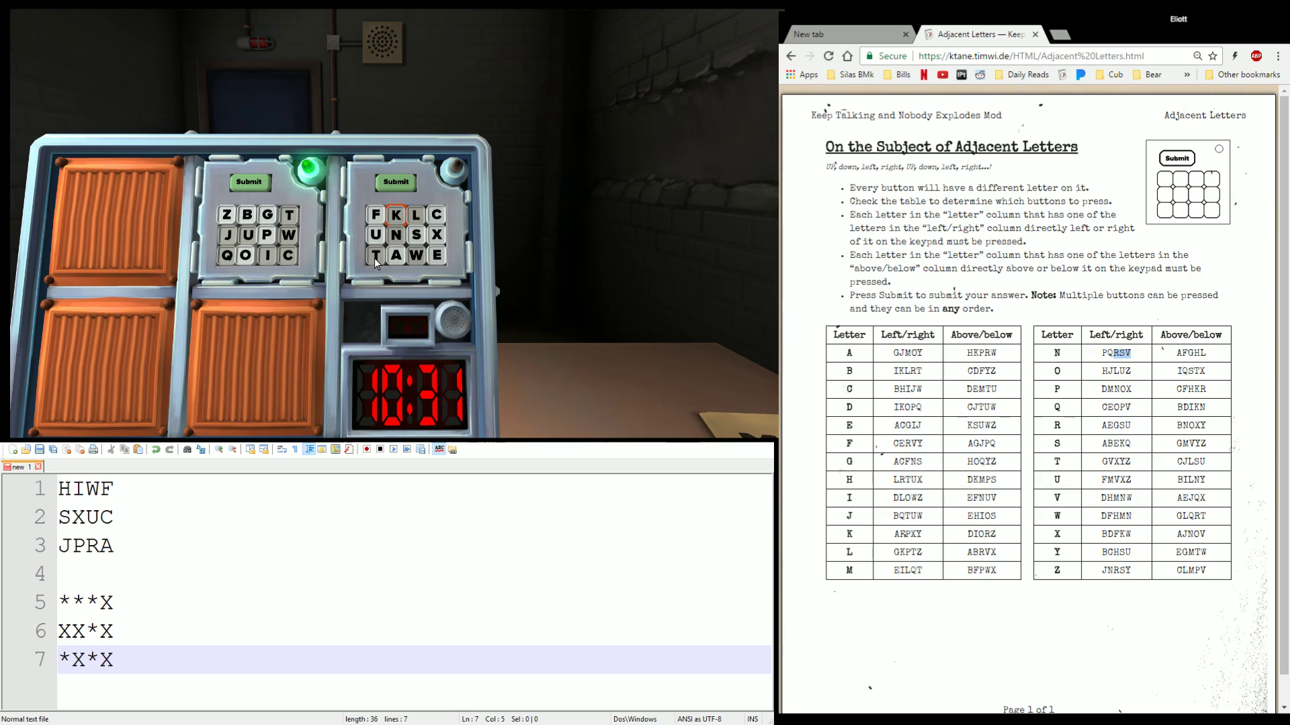
left_click_drag(1203, 462, 1192, 462)
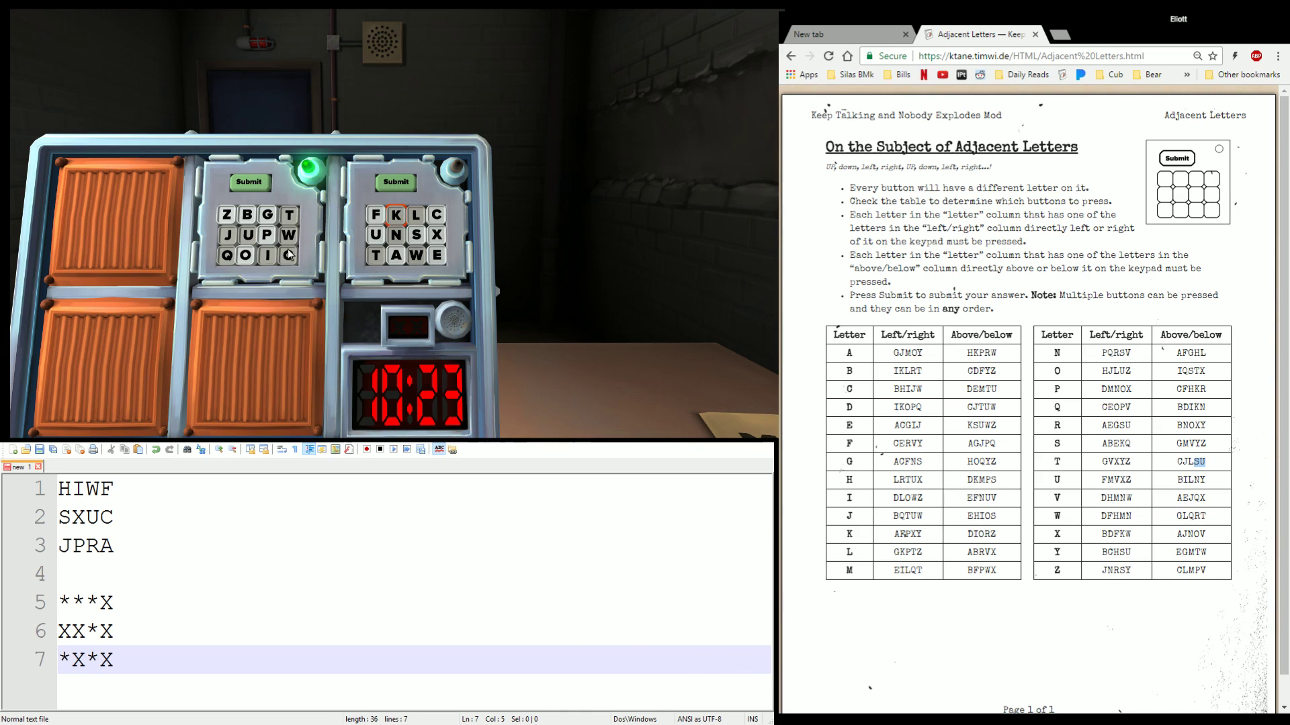
Submit on the FKLC module (one strike), press the correct key and submit again to defuse the bomb
left_click(401, 182)
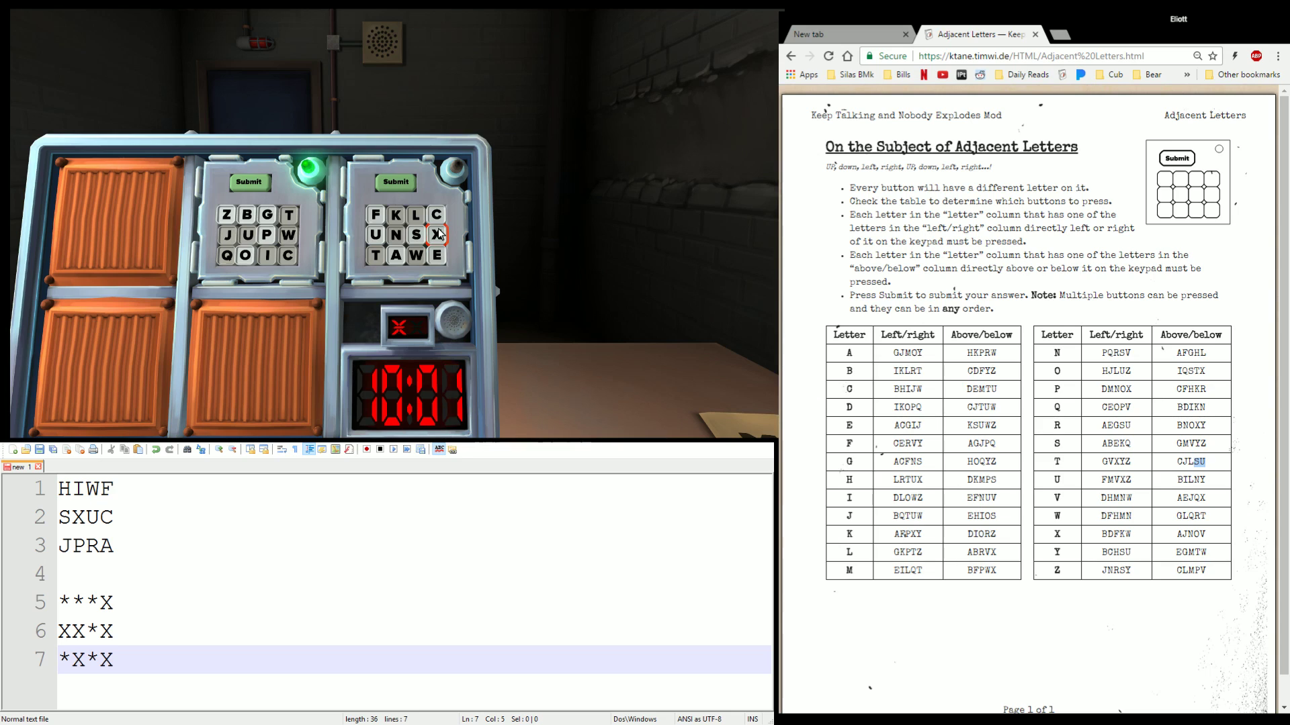
left_click(439, 231)
left_click(396, 182)
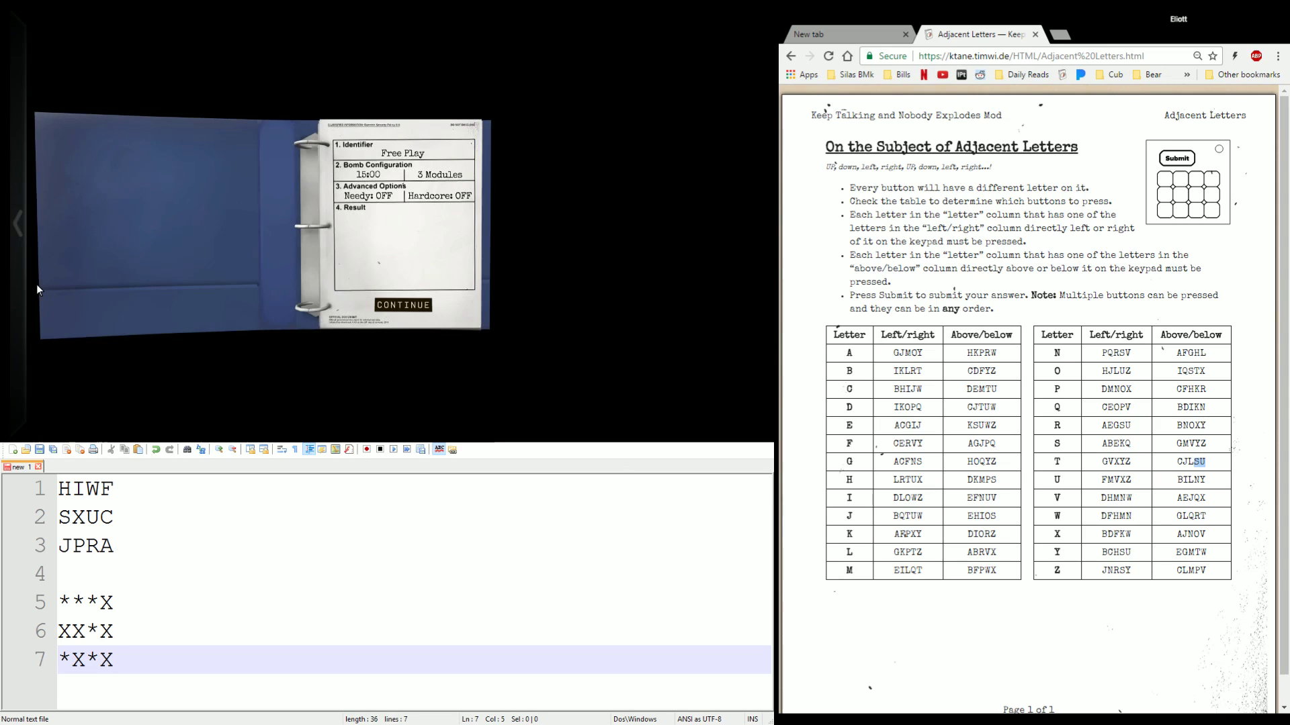
Start a new Free Play bomb with the module count raised to 11
left_click(396, 302)
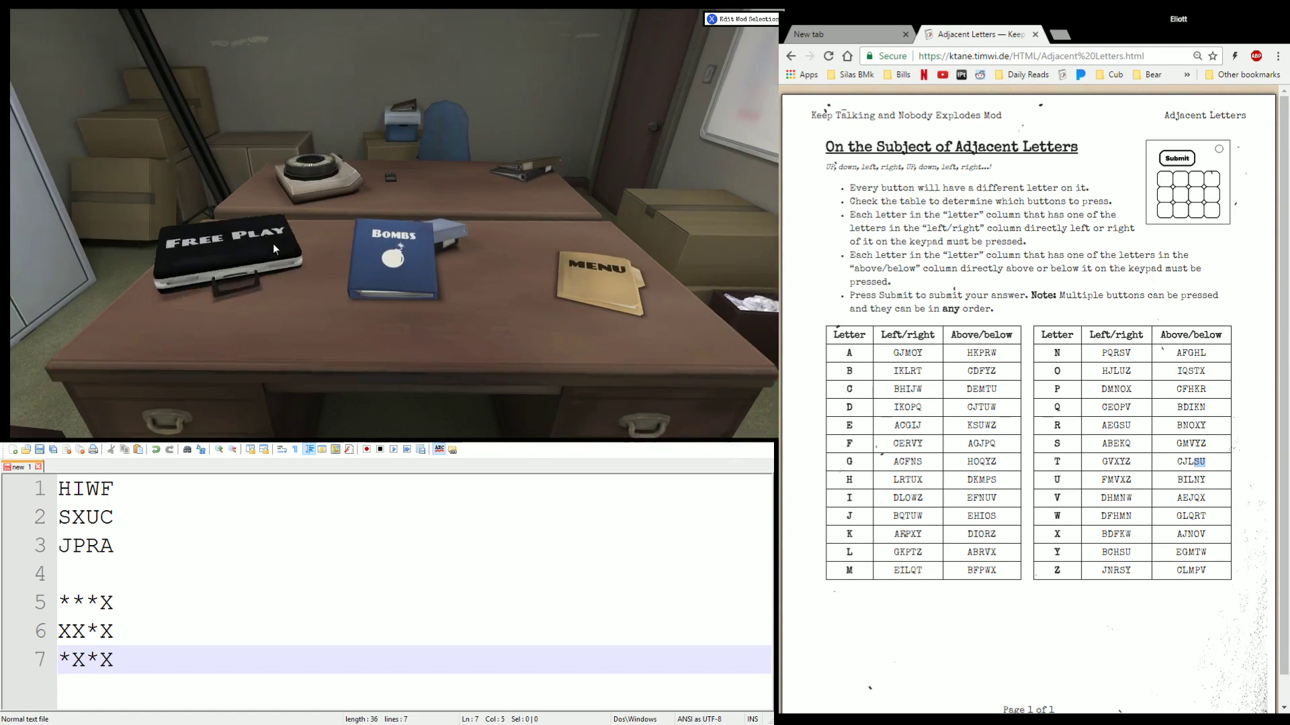
left_click(273, 247)
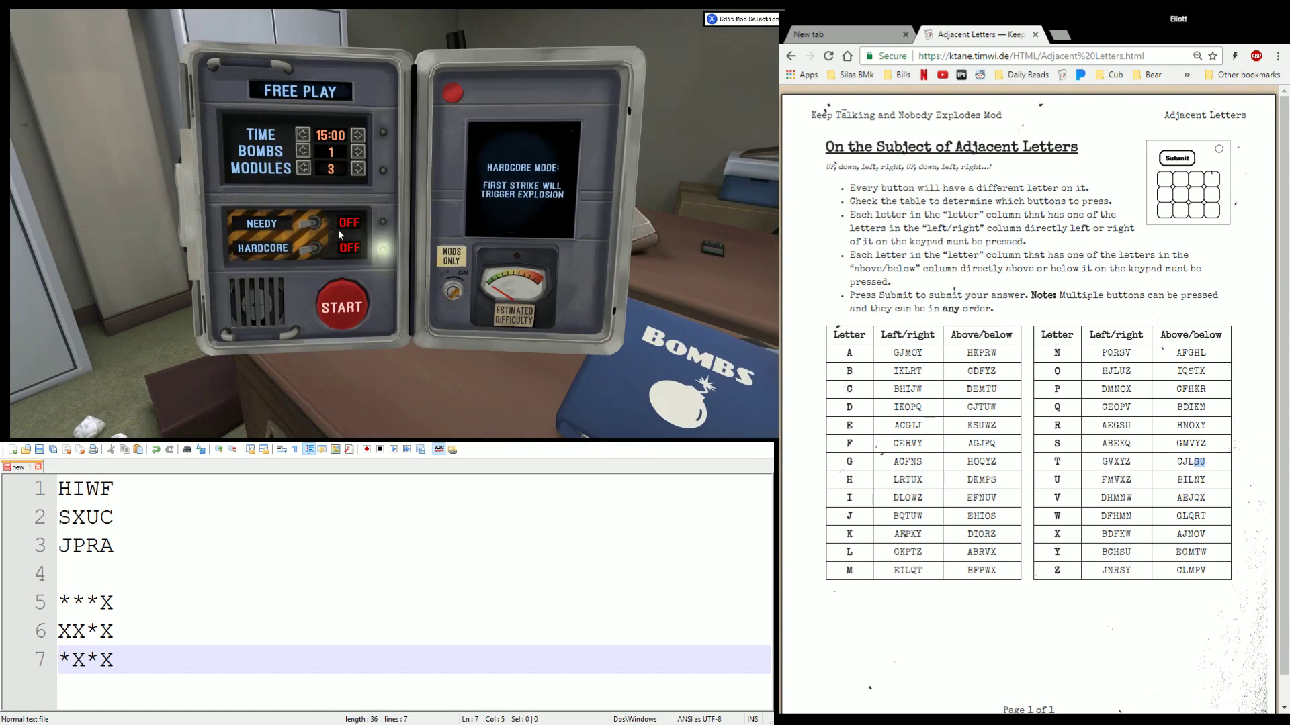
left_click(356, 169)
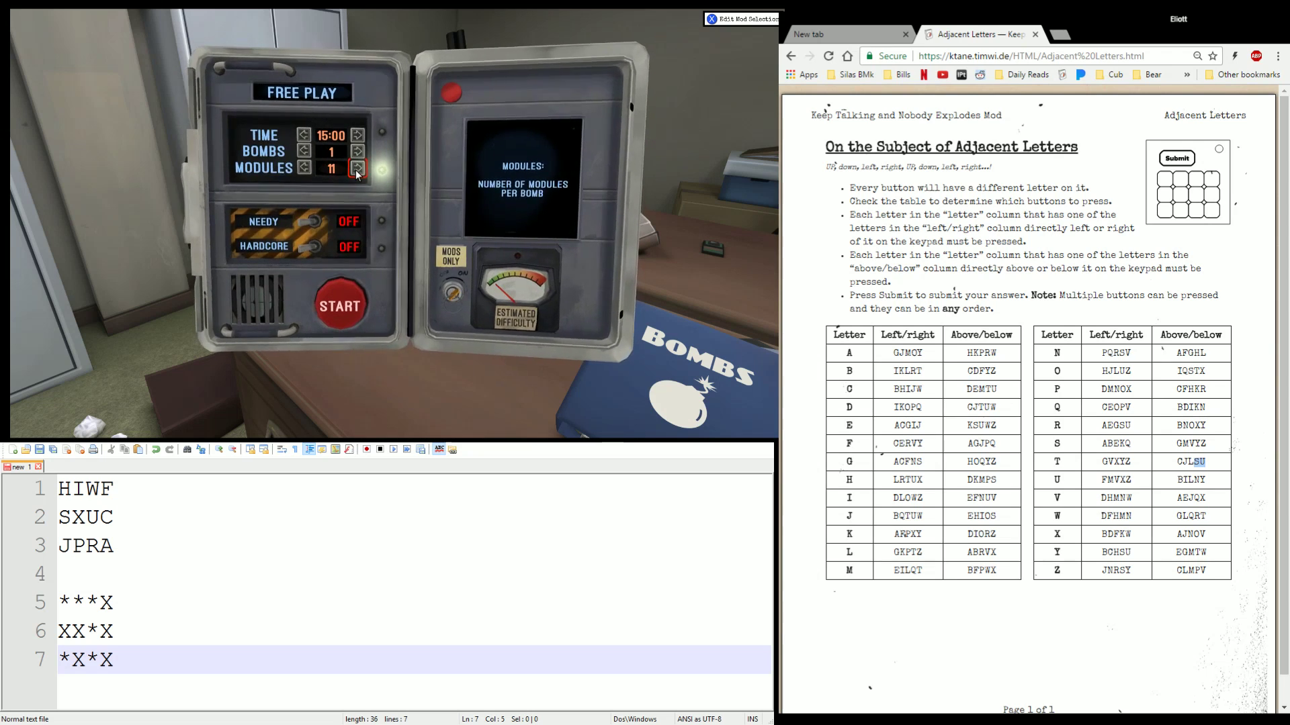
left_click(340, 306)
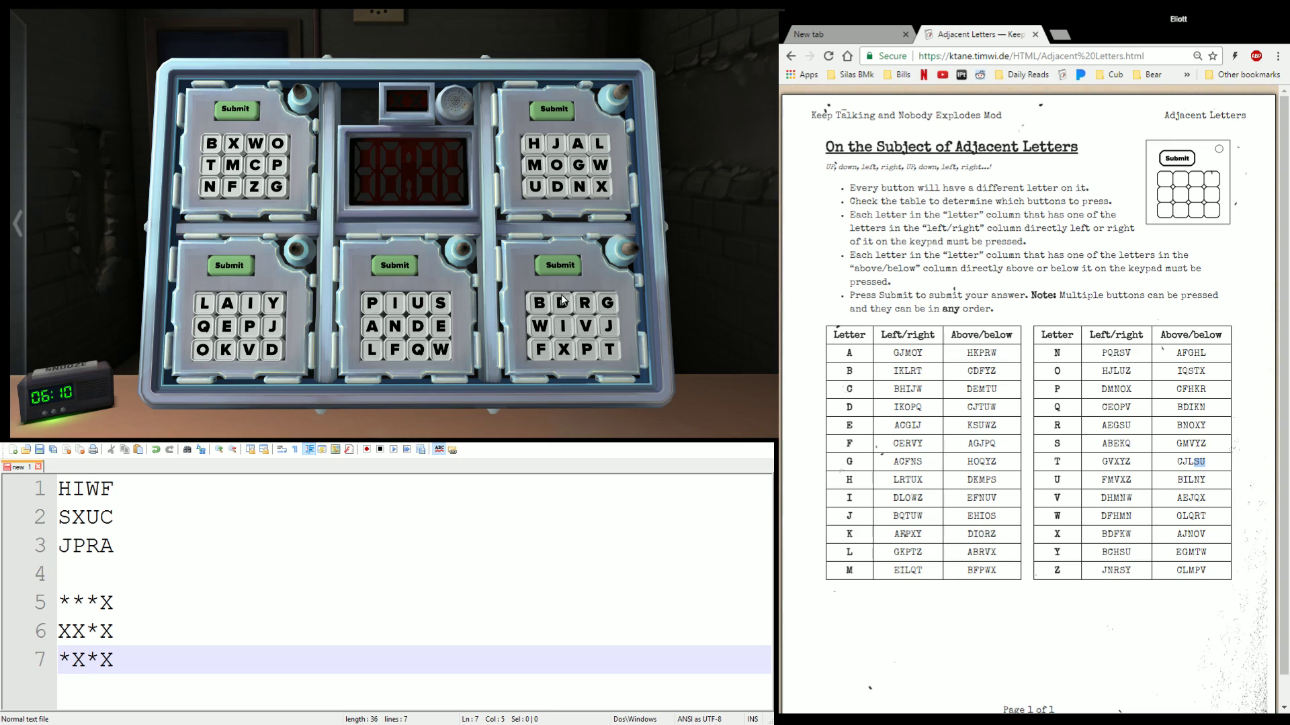
Solve the B D R G Adjacent Letters module by pressing its four marked letters and submitting
left_click(613, 276)
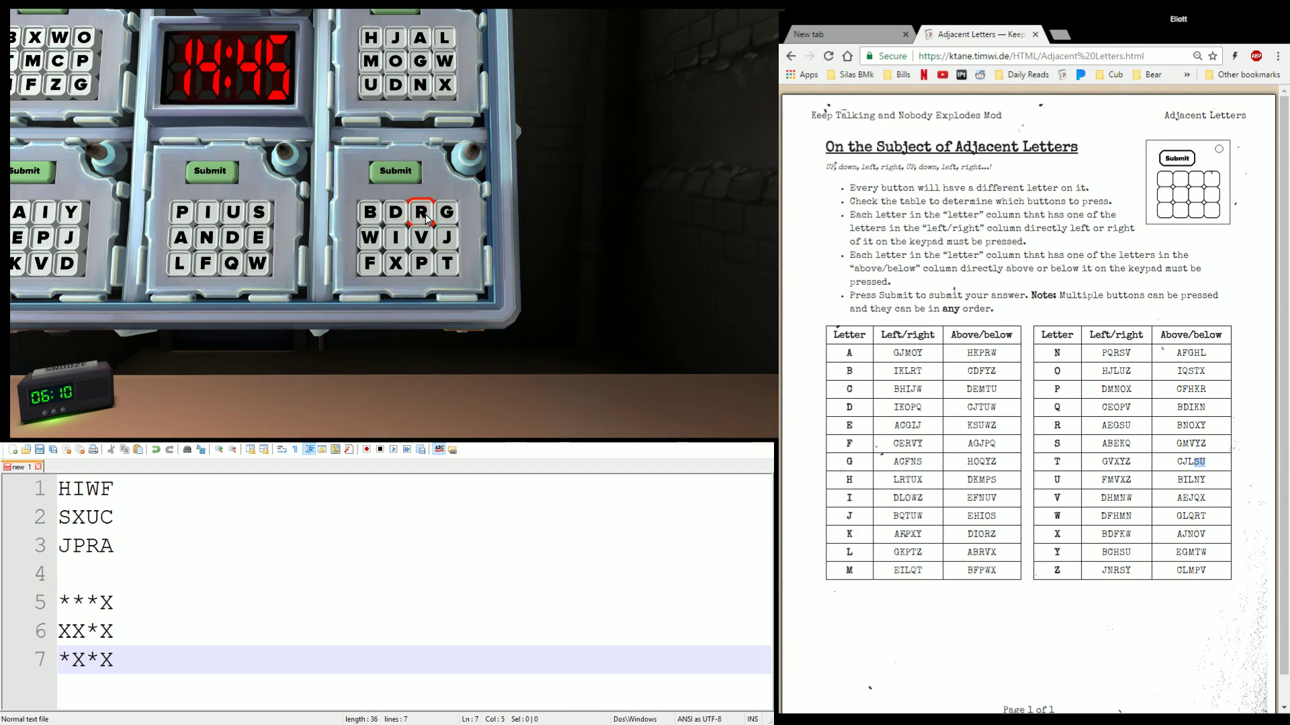
left_click(423, 213)
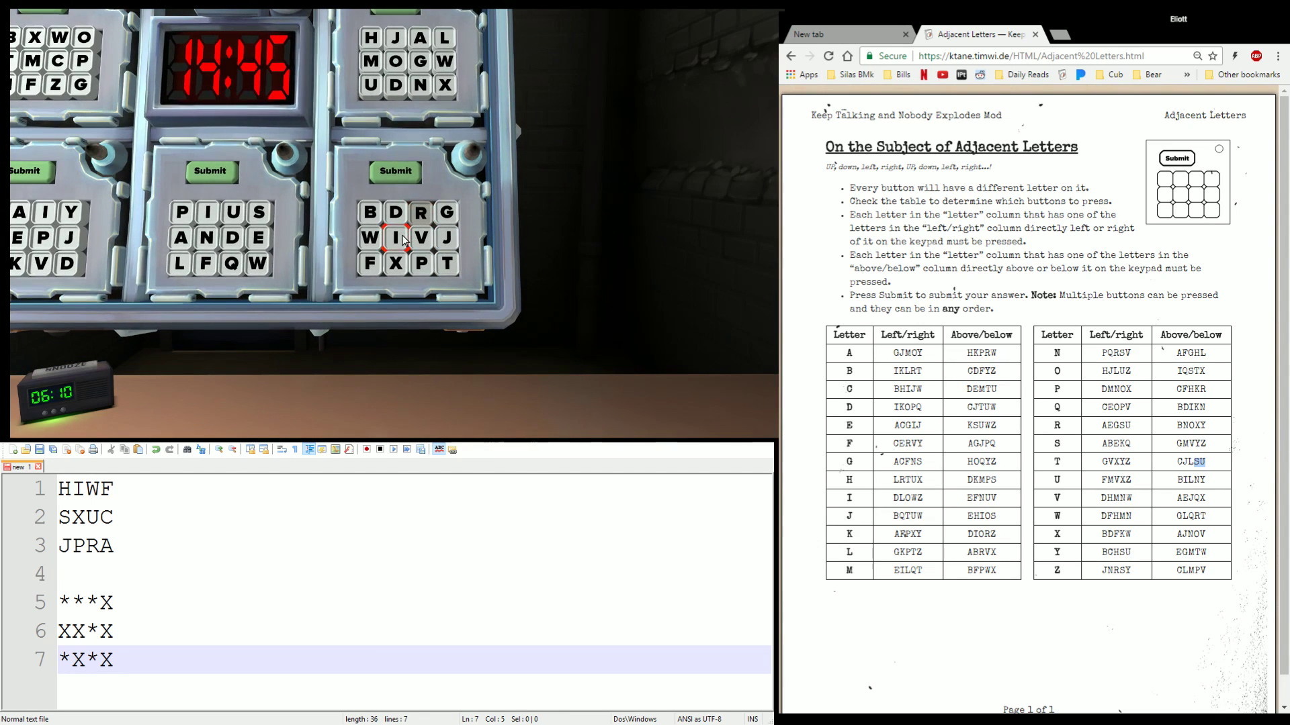
left_click(395, 238)
left_click(395, 262)
left_click(446, 263)
left_click(398, 175)
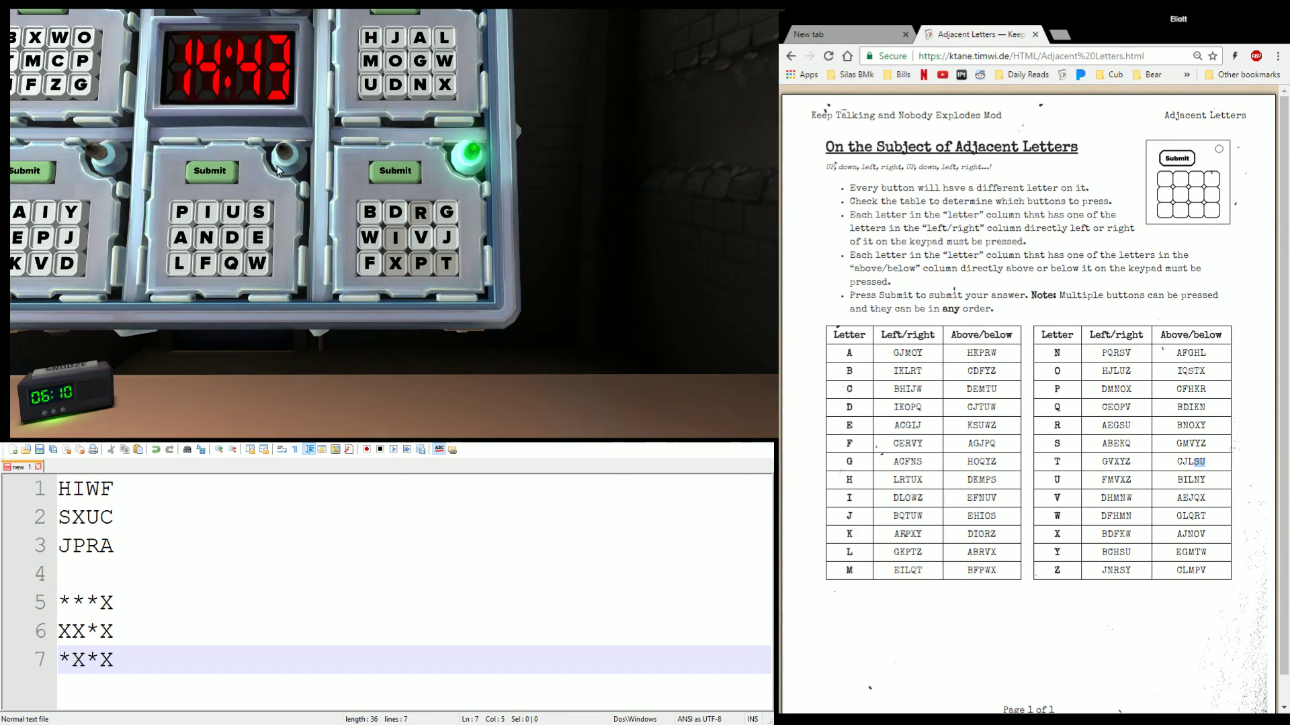
right_click(278, 166)
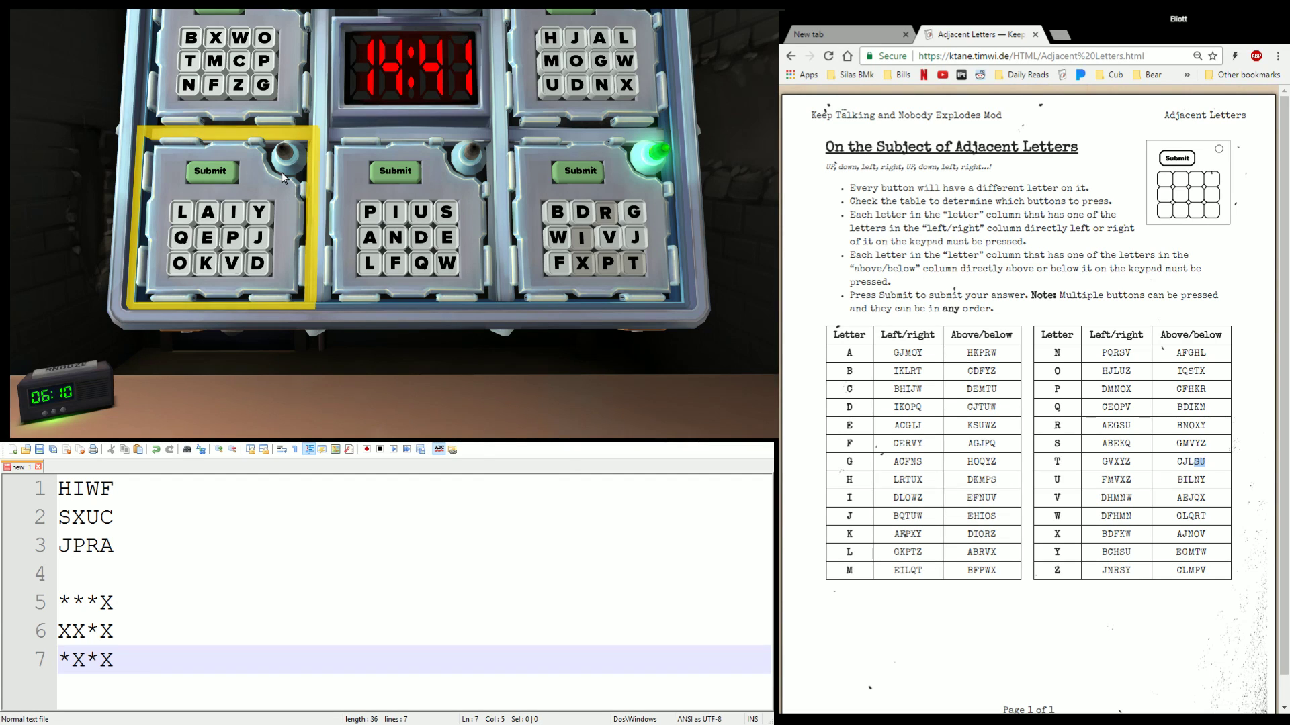
Solve the P I U S and L A I Y modules with their marked letters and submit
left_click(395, 212)
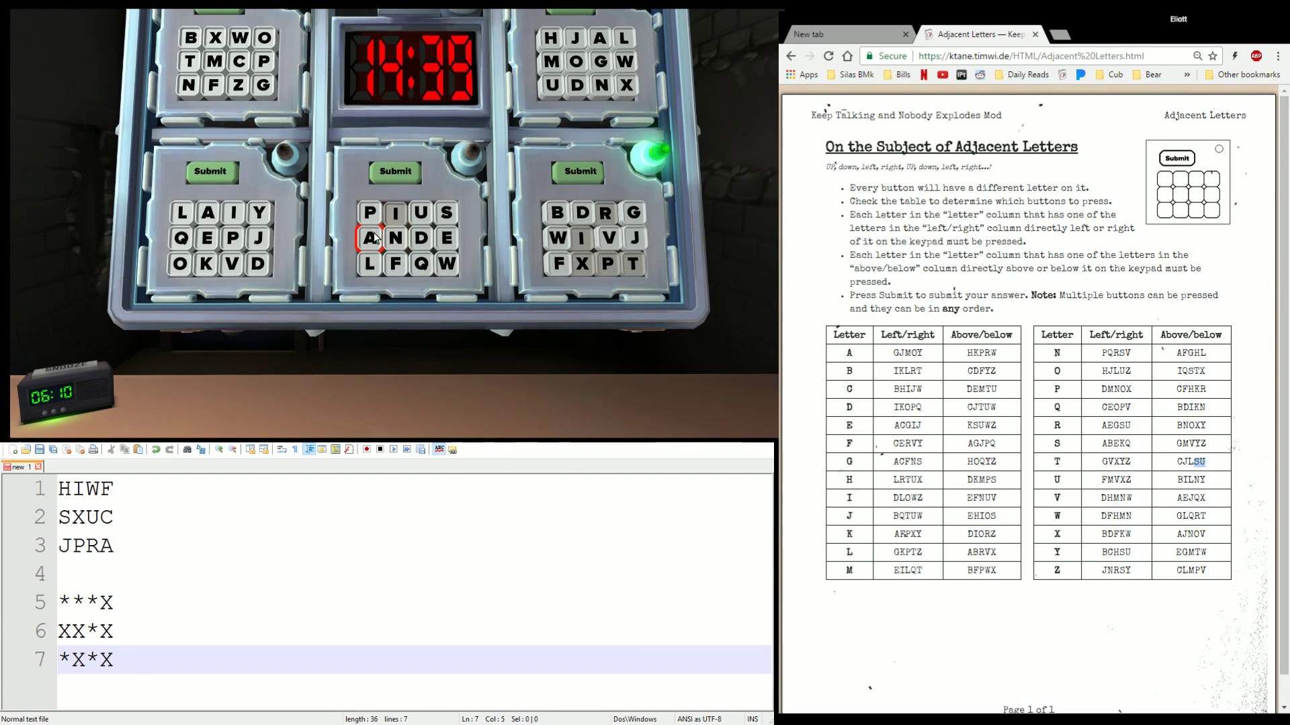
left_click(395, 238)
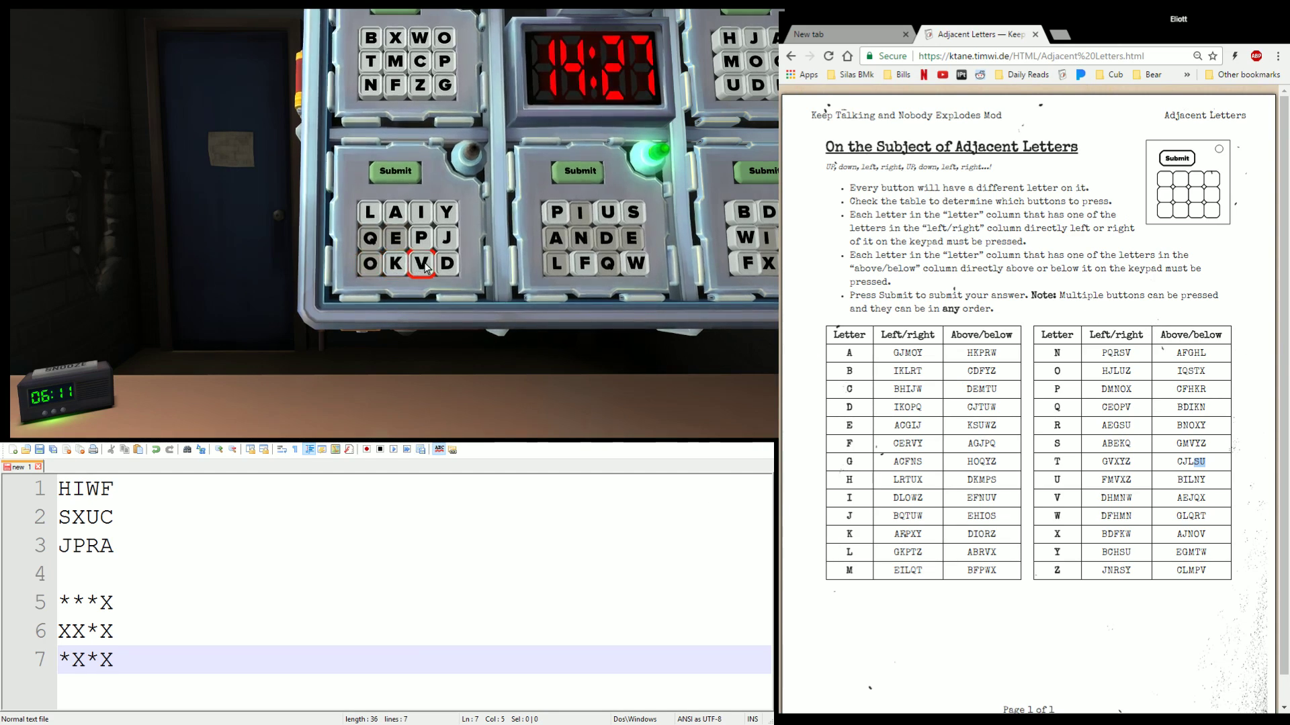
left_click(395, 171)
left_click(403, 61)
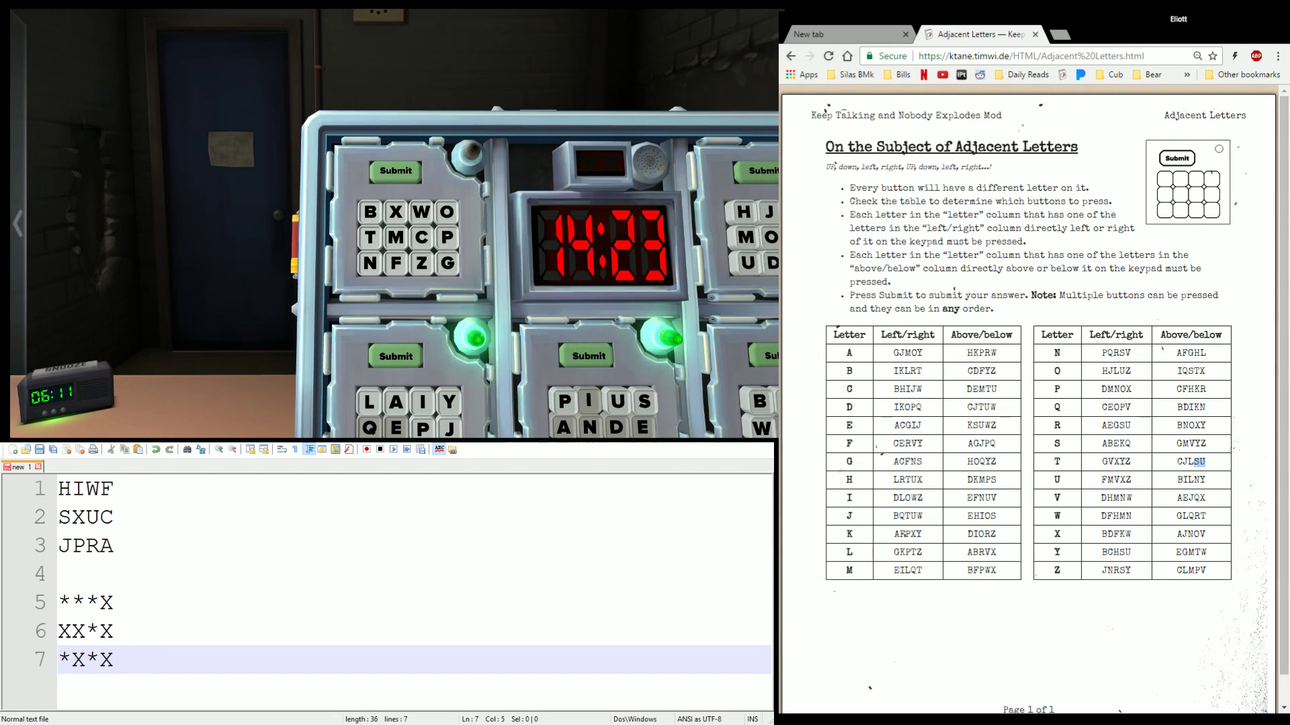
Solve the B X W O module with its two marked letters and submit
left_click(393, 212)
left_click(415, 262)
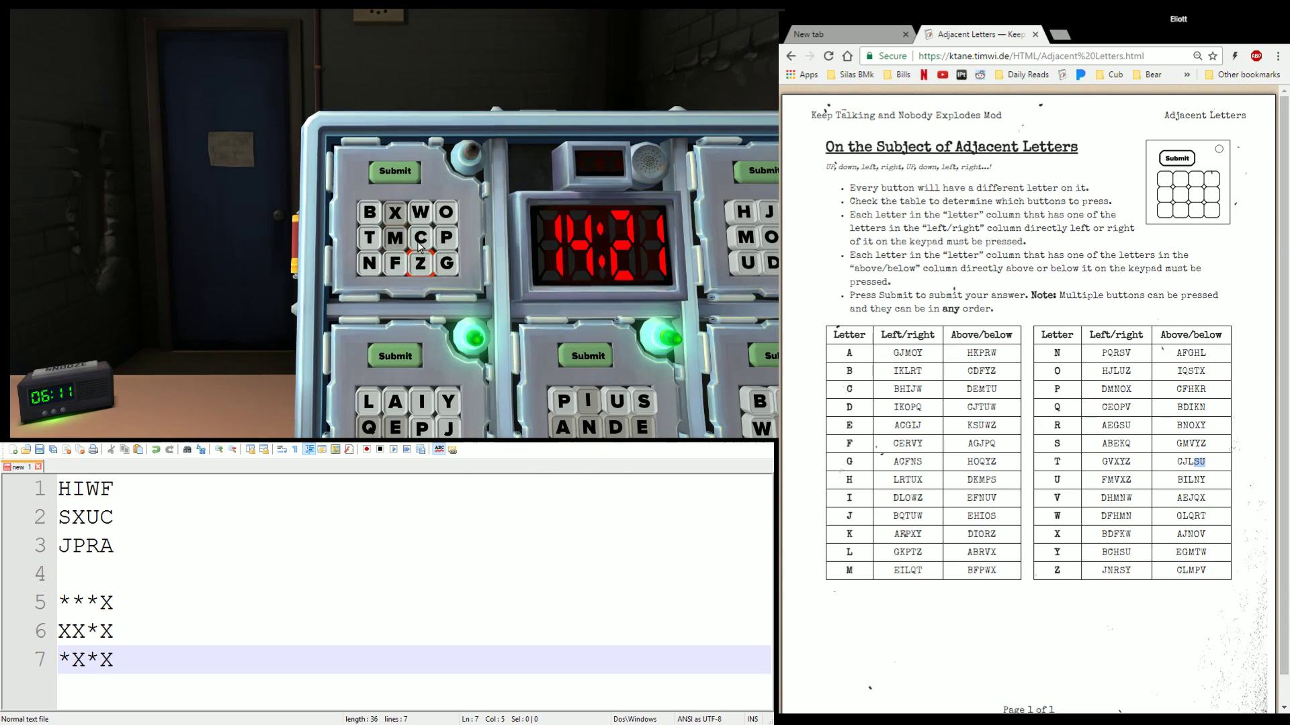
left_click(395, 172)
left_click(748, 175)
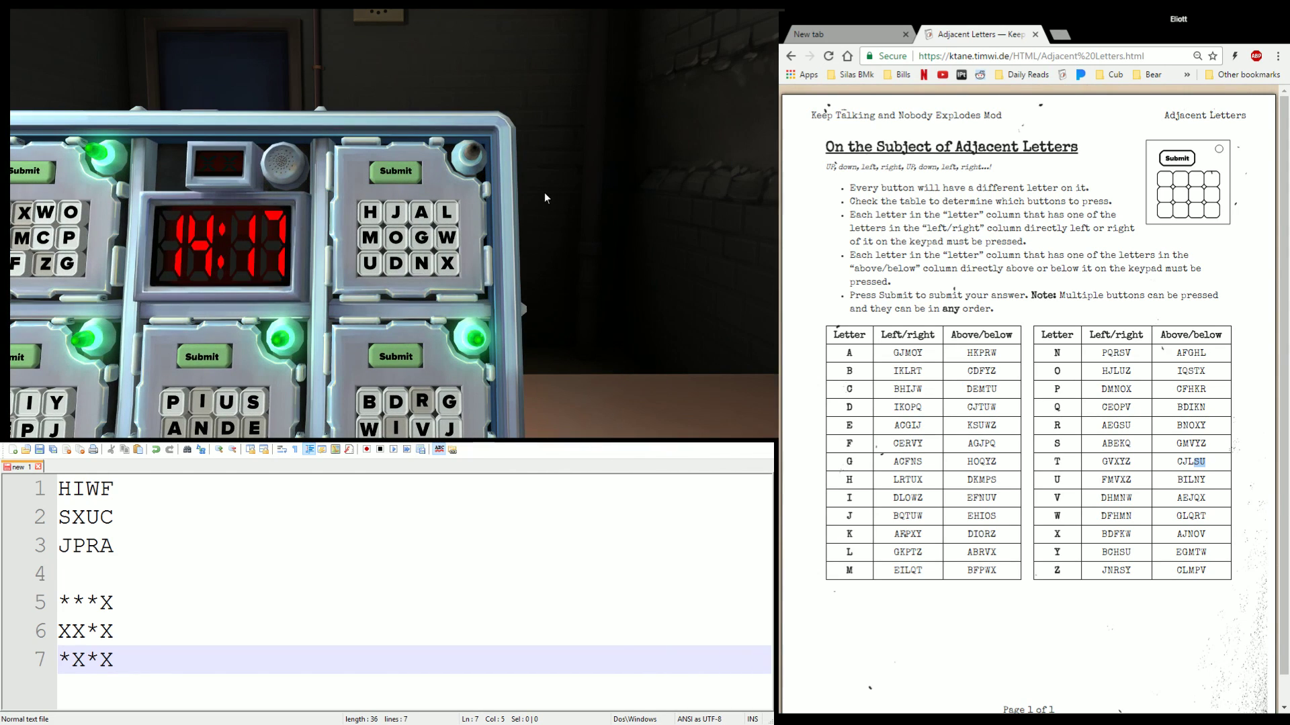
Solve the H J A L module by pressing its four marked letters and submitting
left_click(395, 213)
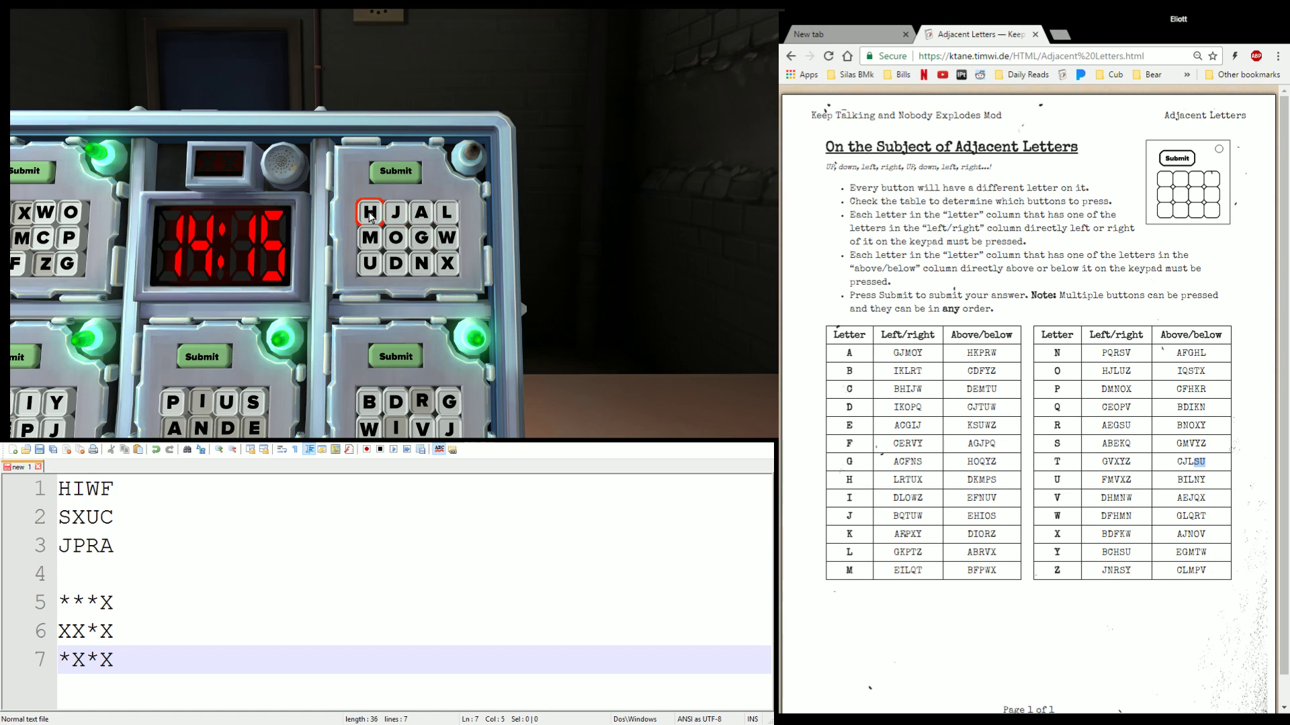
left_click(421, 212)
left_click(447, 237)
left_click(422, 262)
left_click(414, 173)
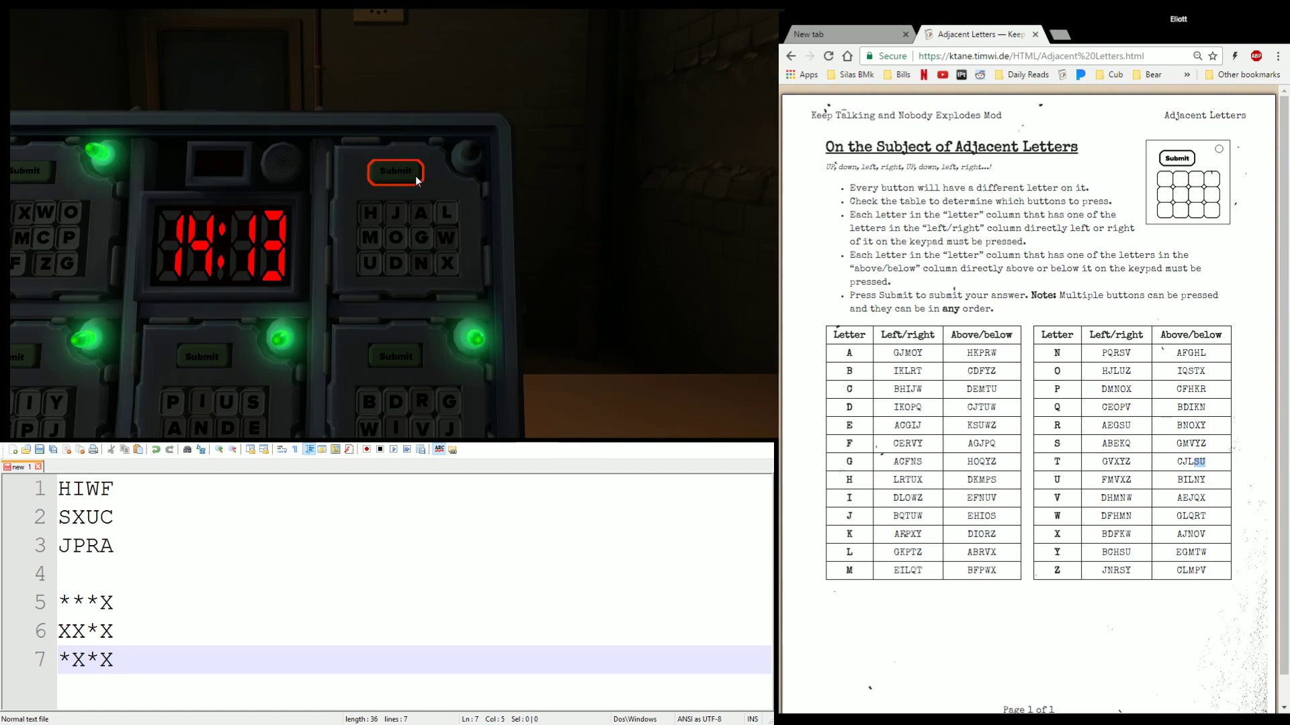